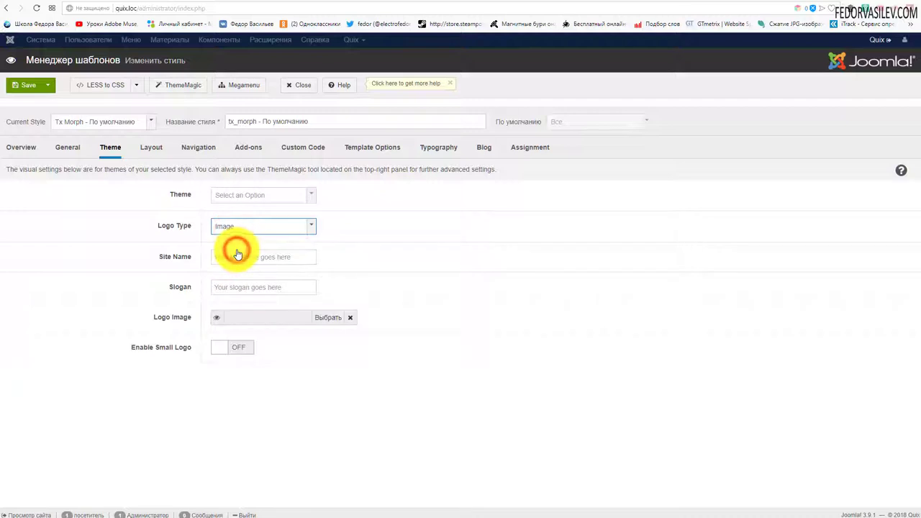
Step: Upload logo-2015-2.png through the image picker and insert it as the template's Logo Image
click(321, 320)
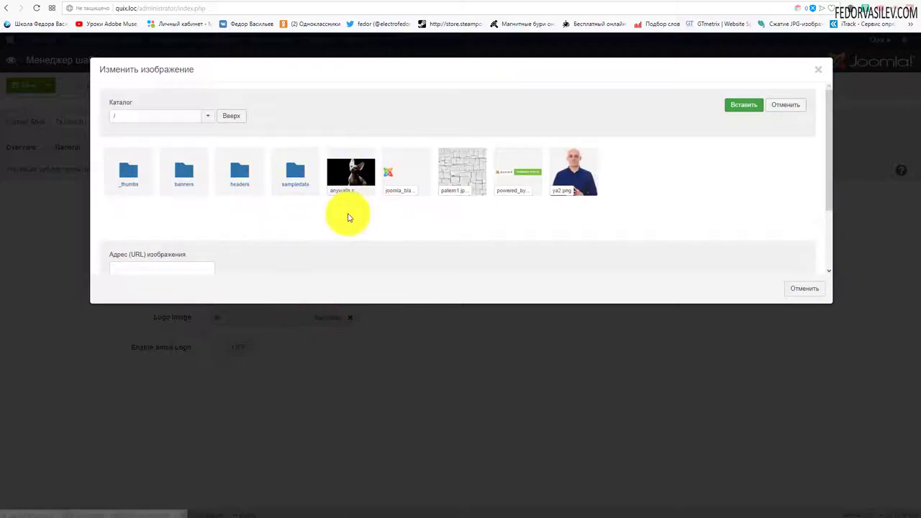
scroll(353, 215, down, 2)
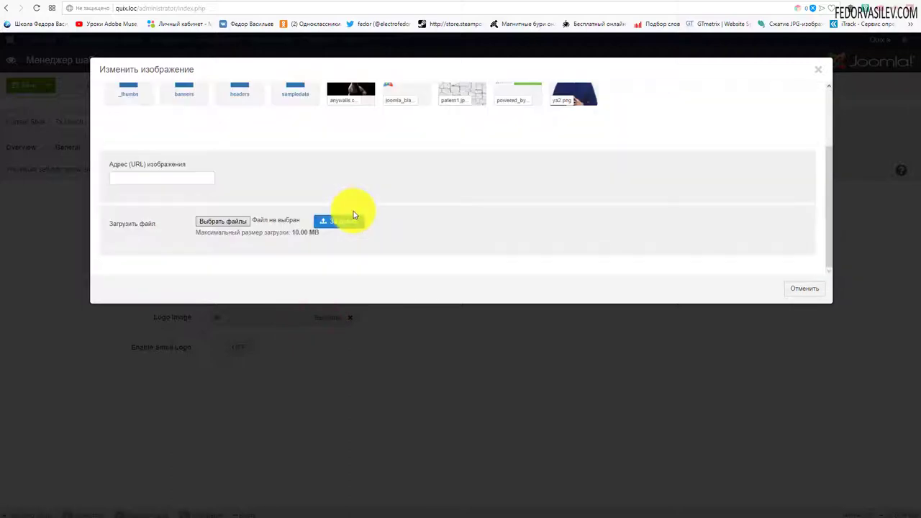
click(229, 221)
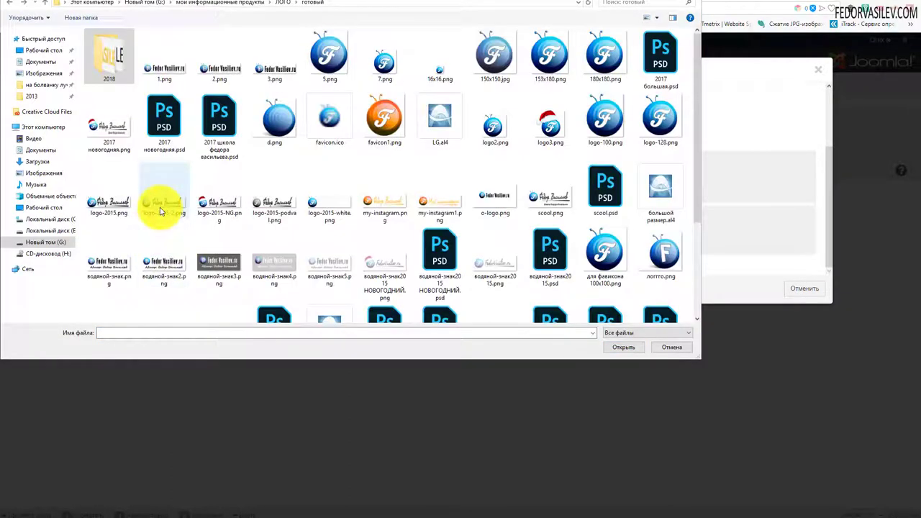
click(162, 210)
click(623, 347)
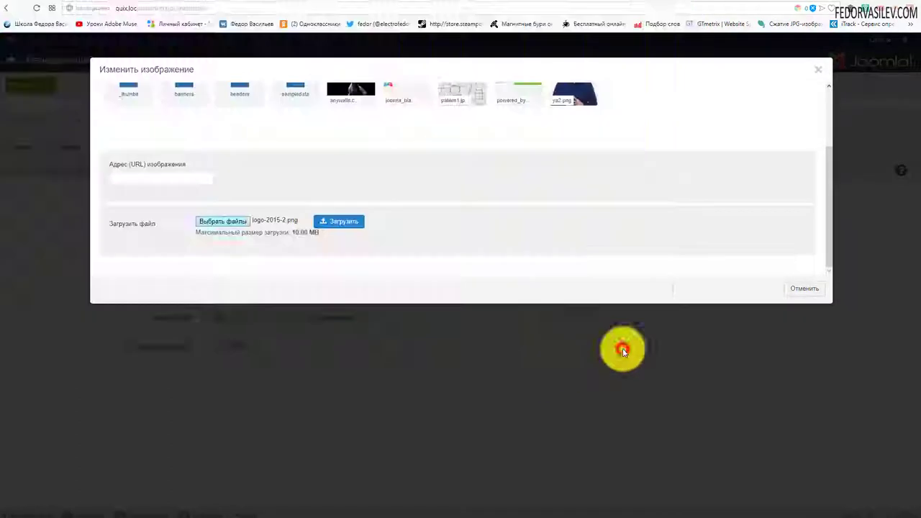
click(345, 221)
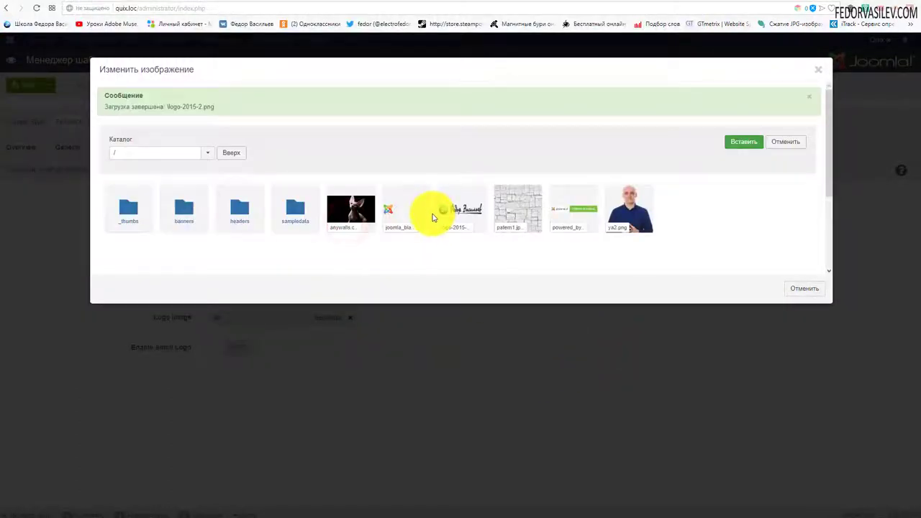
click(456, 216)
click(739, 142)
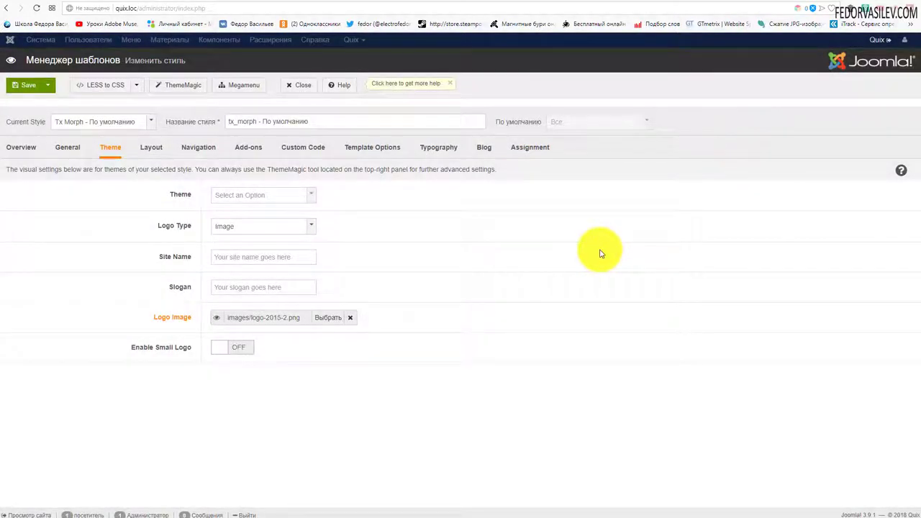
Step: Save the template style and reload the site's home page to check the header logo
mouse_move(176, 352)
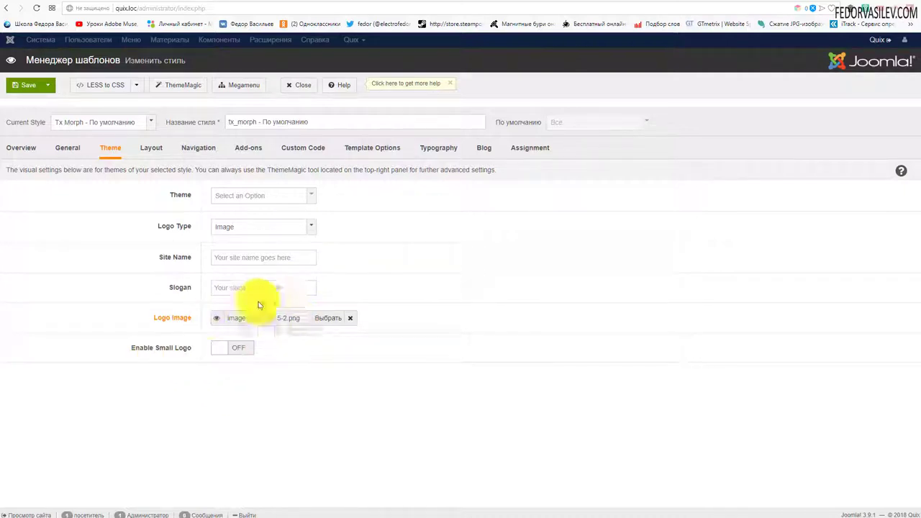
click(27, 90)
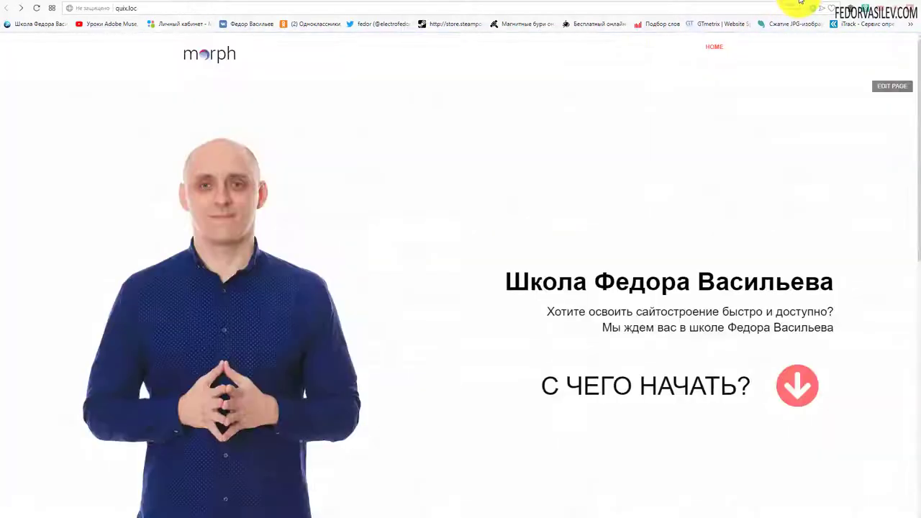
click(783, 2)
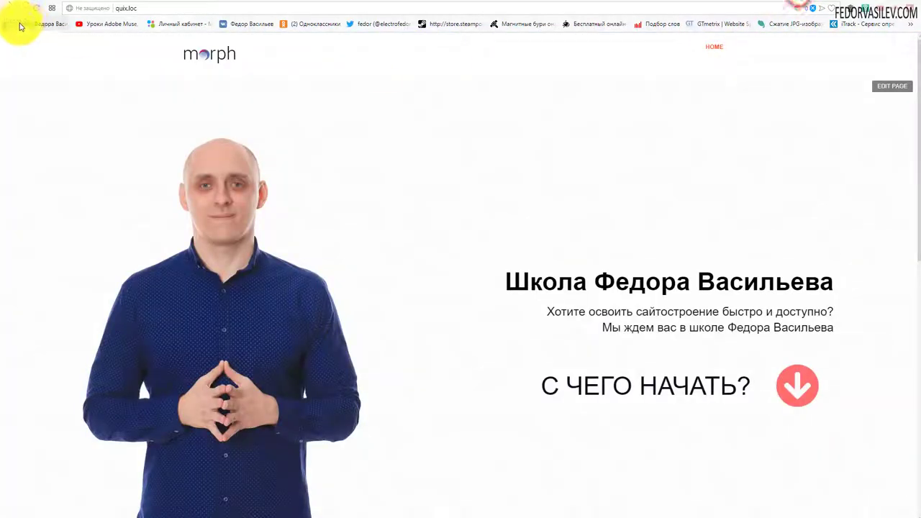
click(37, 8)
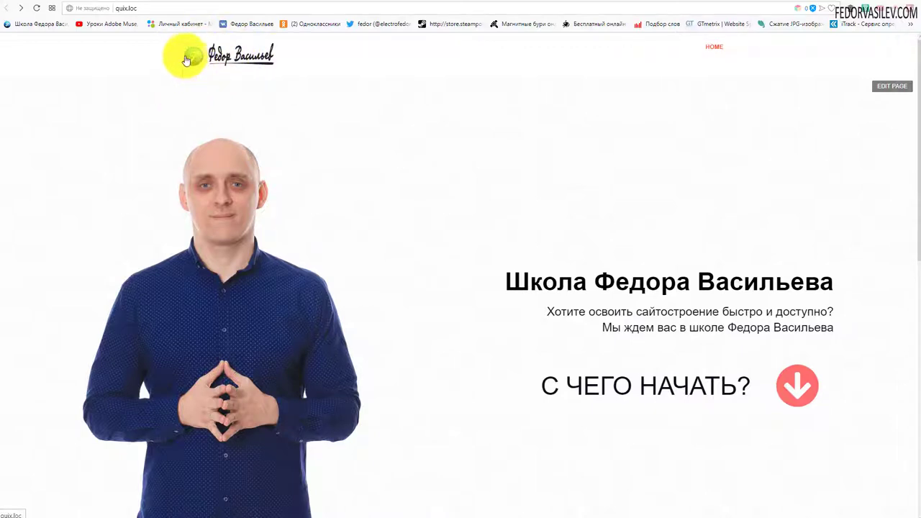
Step: Enable the small logo in the template's theme settings with the uploaded image 7.png, and save the style
click(760, 6)
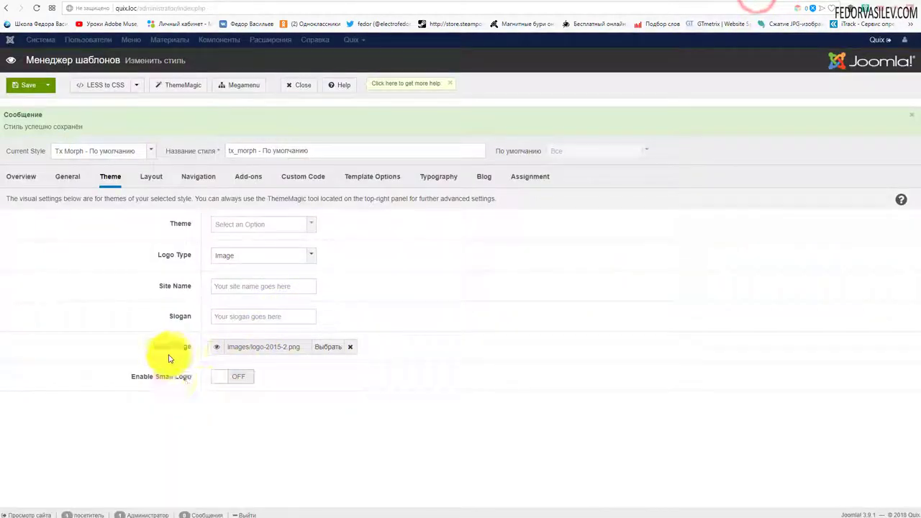
click(221, 378)
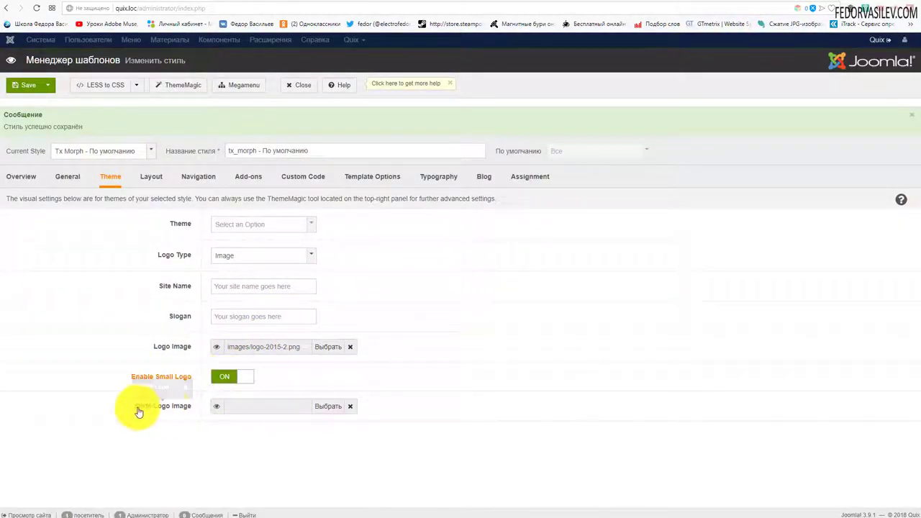
click(323, 415)
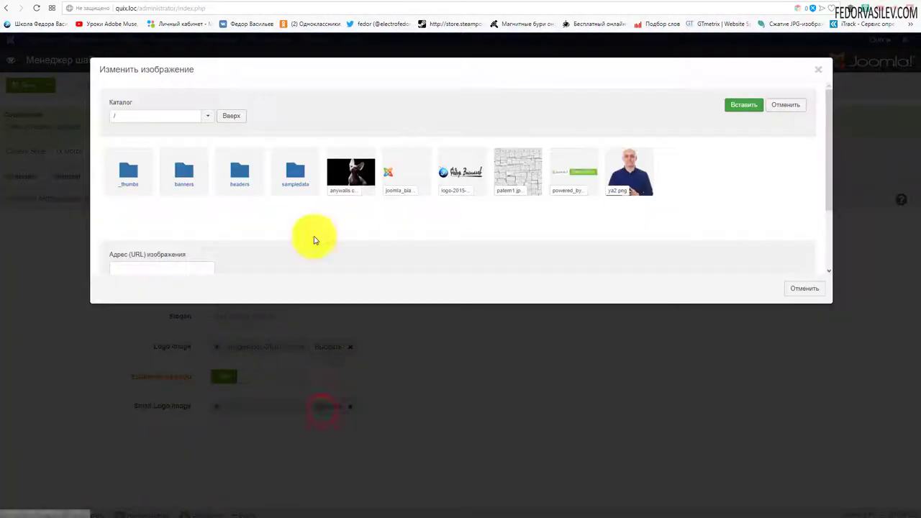
scroll(268, 246, down, 1)
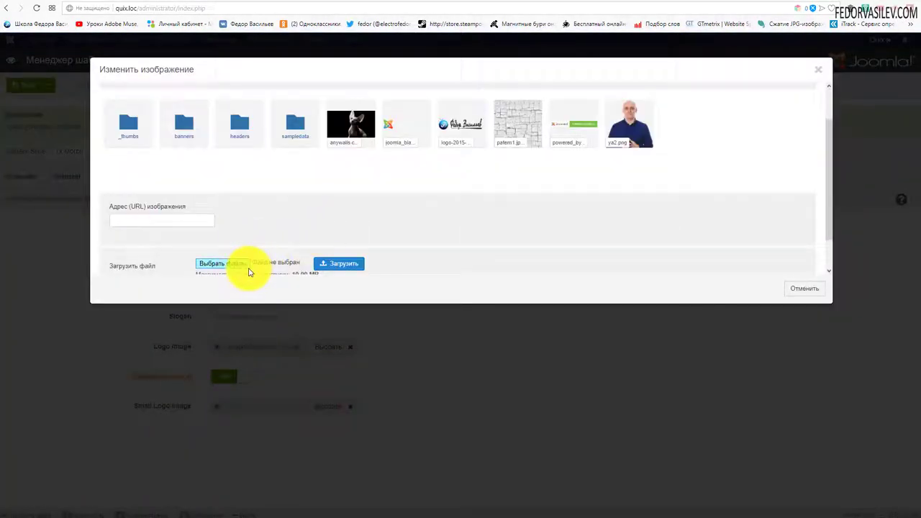
click(238, 265)
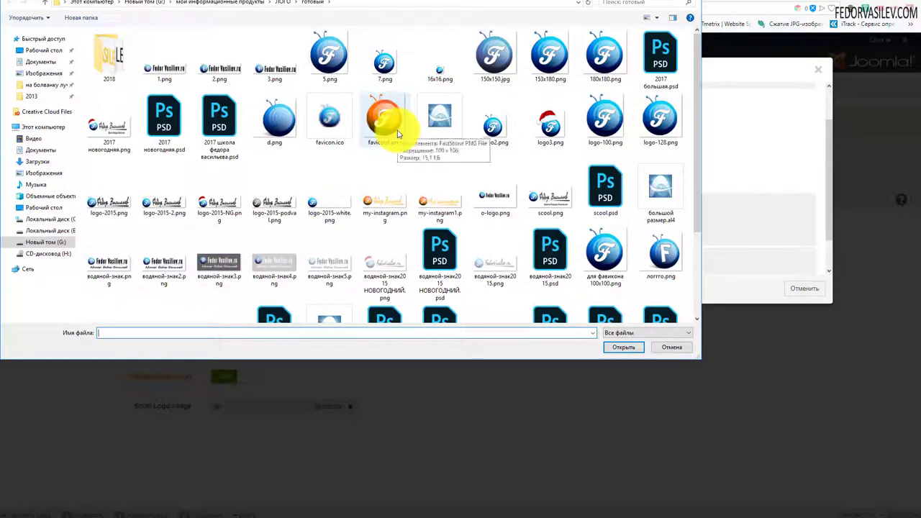
click(388, 68)
click(608, 347)
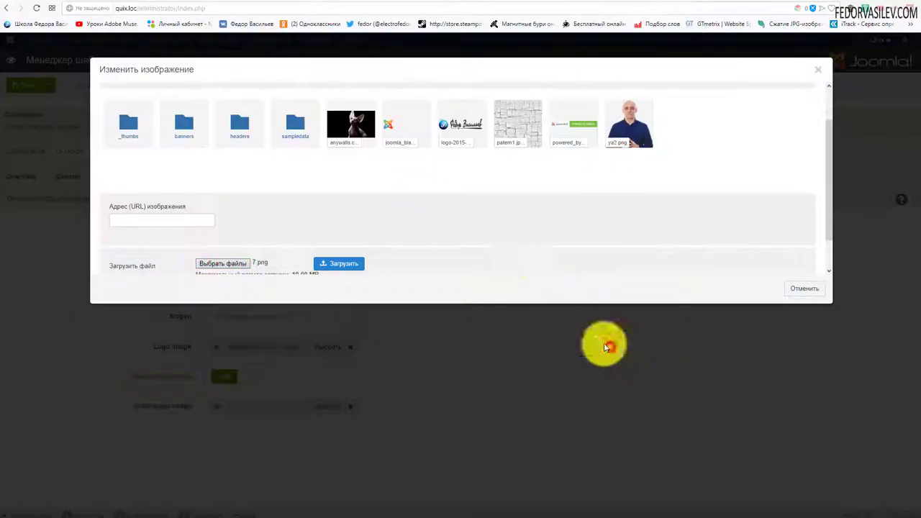
click(358, 267)
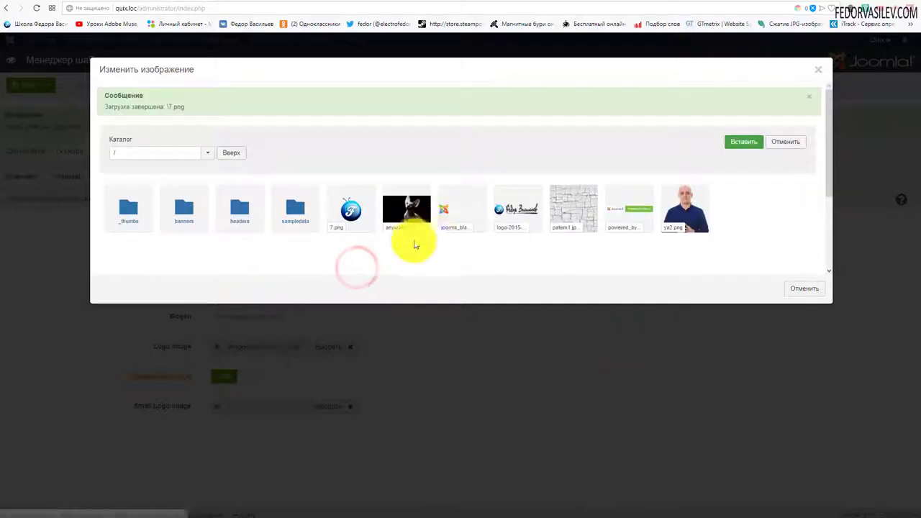
click(364, 220)
click(743, 142)
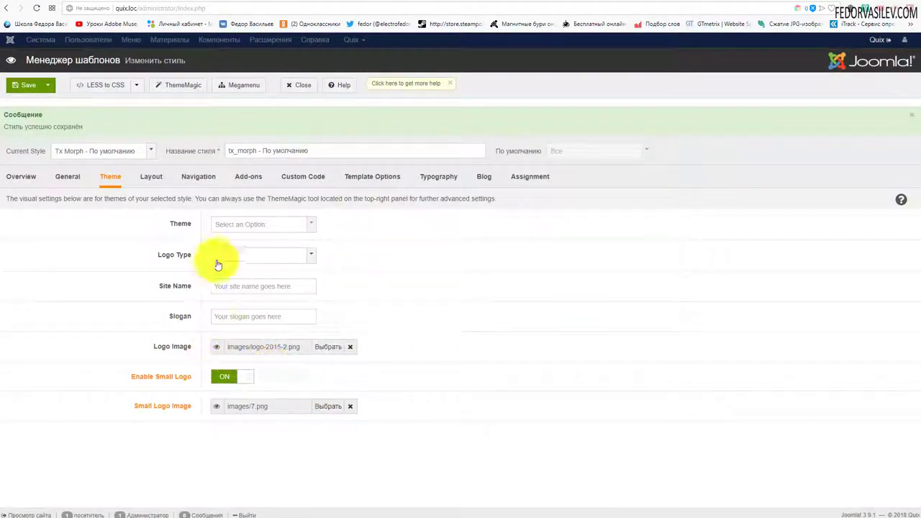
click(23, 86)
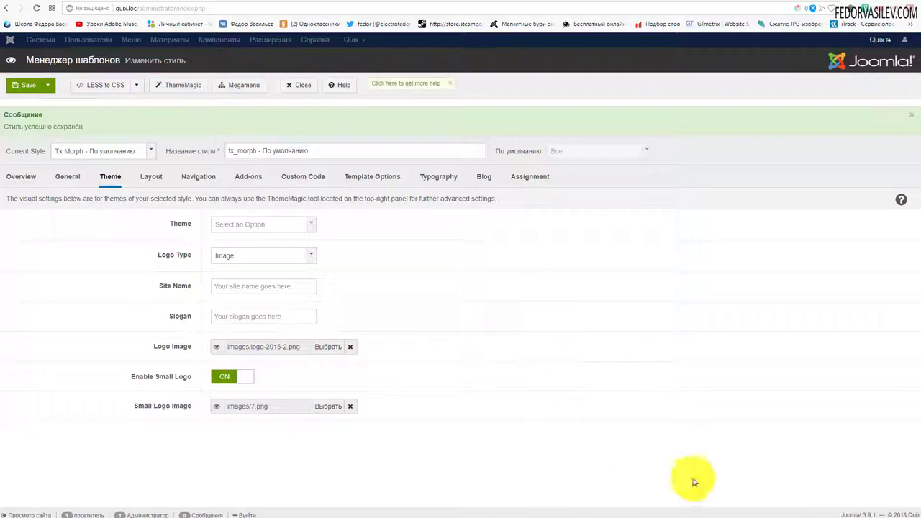
Step: Examine how the header and logo behave on the site's home page at different scroll positions
key(ctrl+Tab)
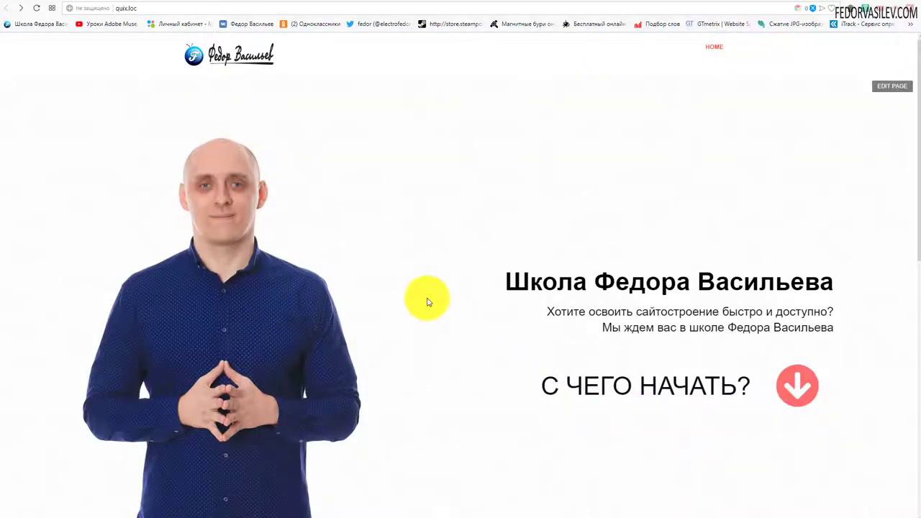
scroll(413, 269, down, 6)
scroll(413, 269, up, 6)
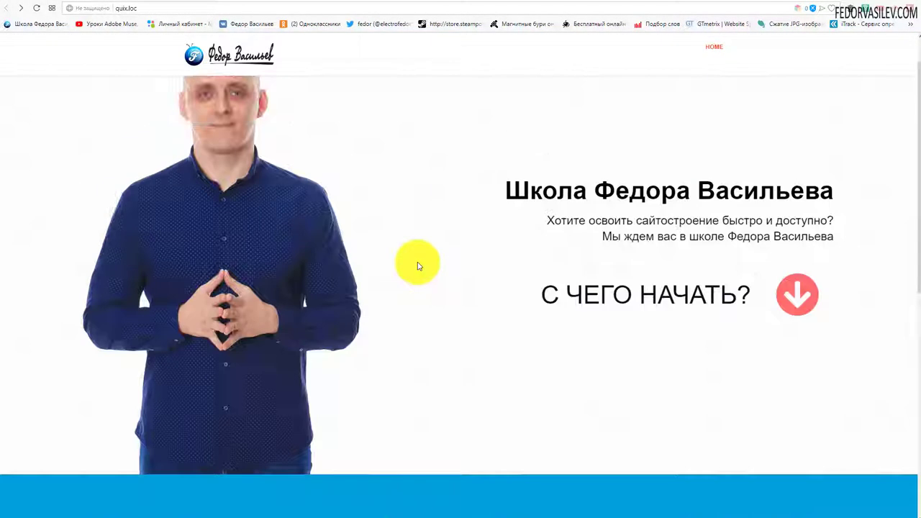
scroll(413, 266, down, 6)
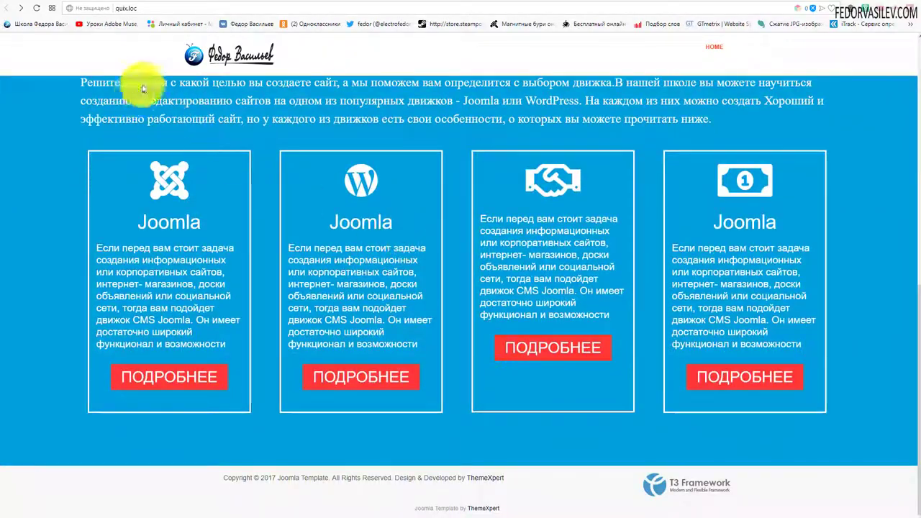
scroll(549, 194, up, 6)
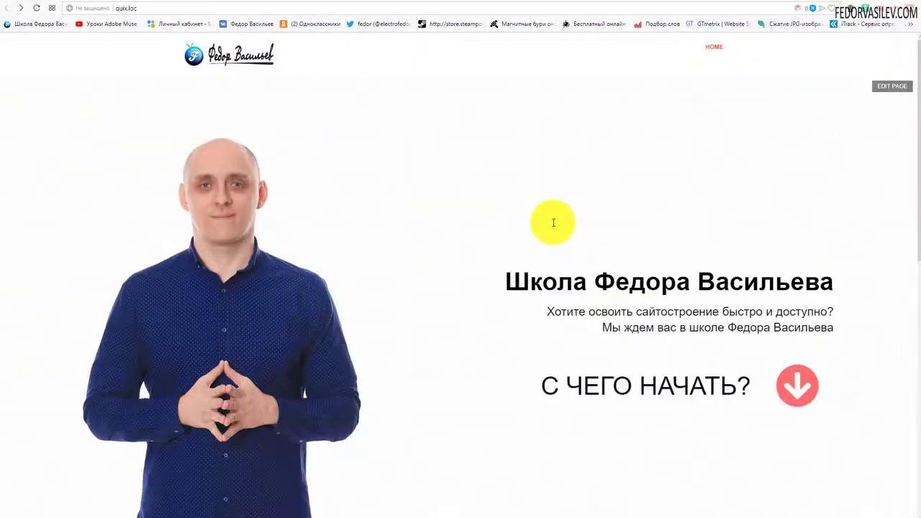
scroll(554, 222, down, 5)
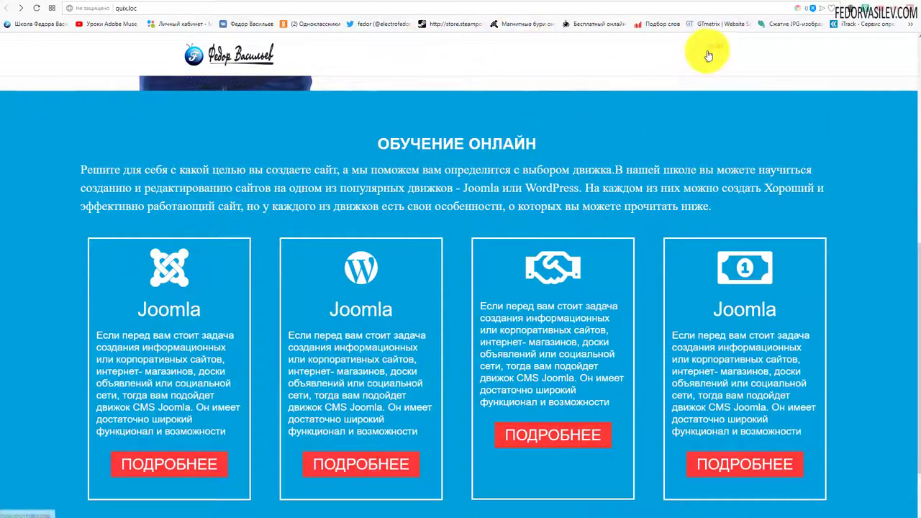
scroll(424, 184, up, 5)
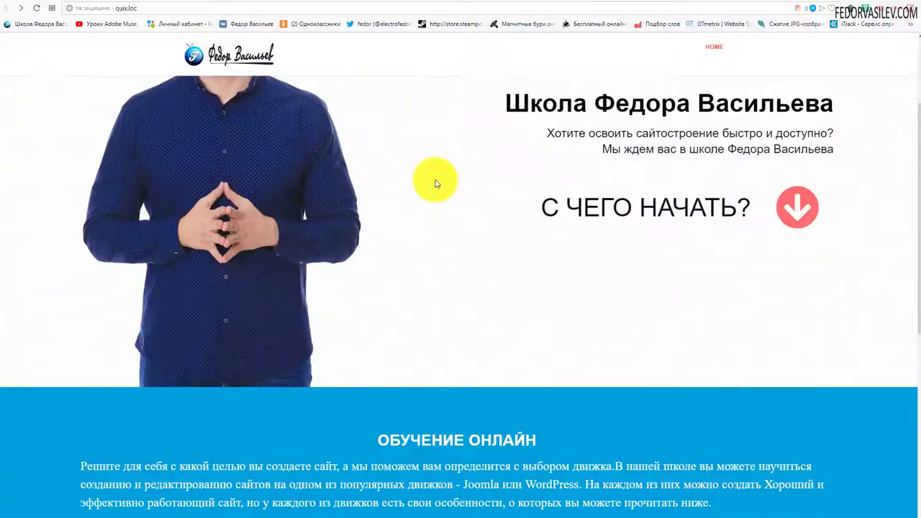
scroll(414, 187, down, 5)
scroll(479, 150, up, 5)
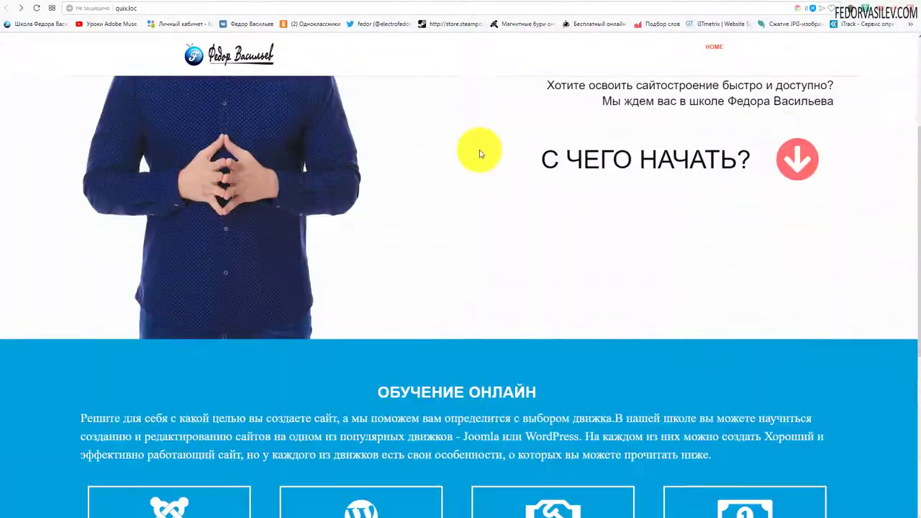
scroll(469, 154, down, 5)
scroll(660, 115, up, 5)
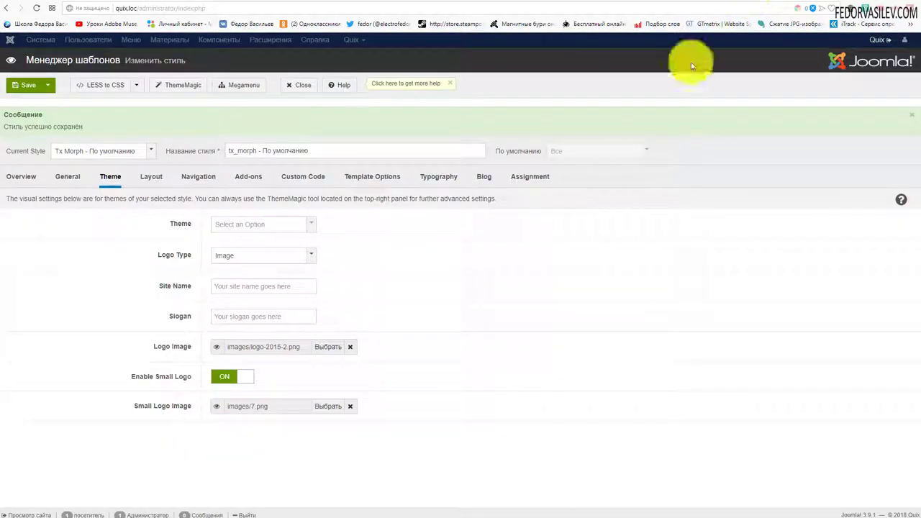
Step: Turn on and save Transparent Header in the template options, and check the header on the site's home page
click(372, 177)
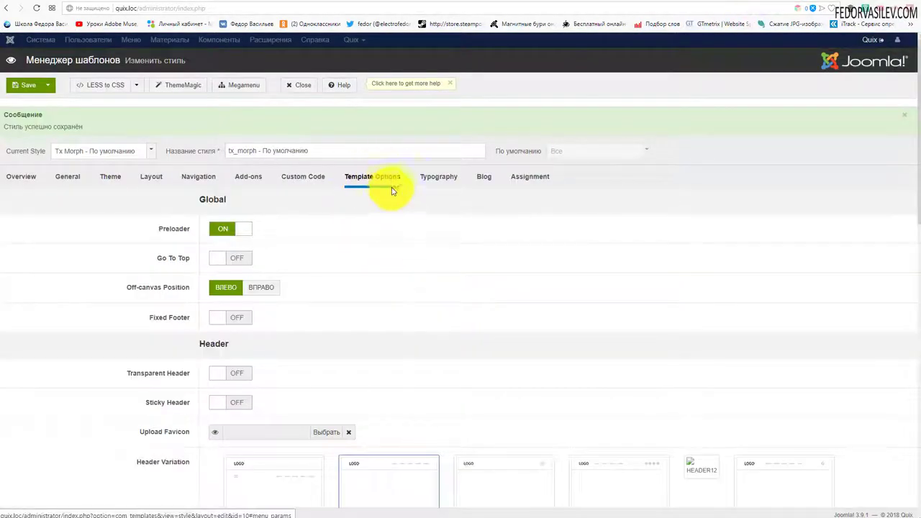
scroll(385, 189, down, 1)
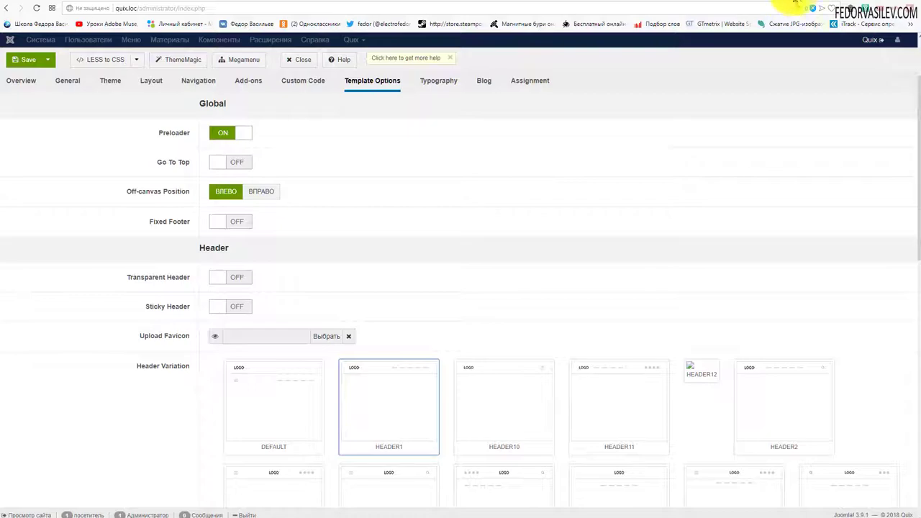
click(799, 2)
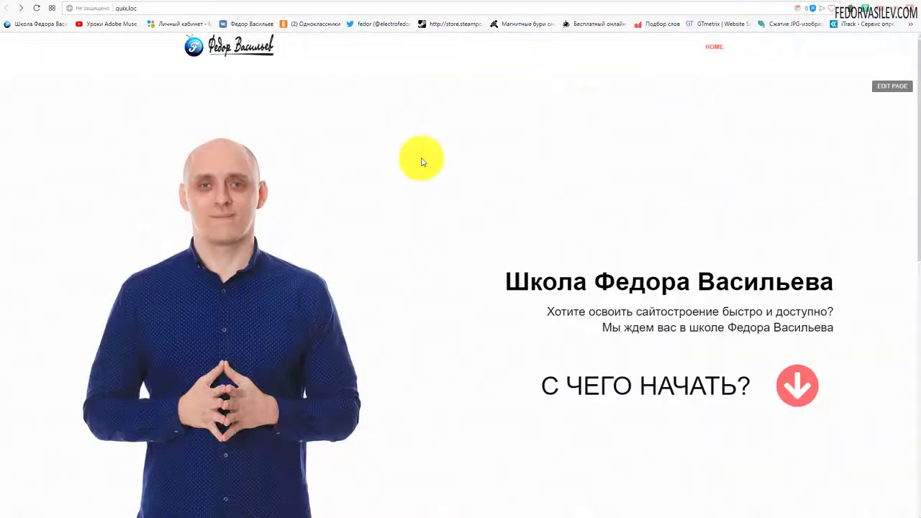
scroll(425, 151, down, 8)
scroll(425, 152, up, 8)
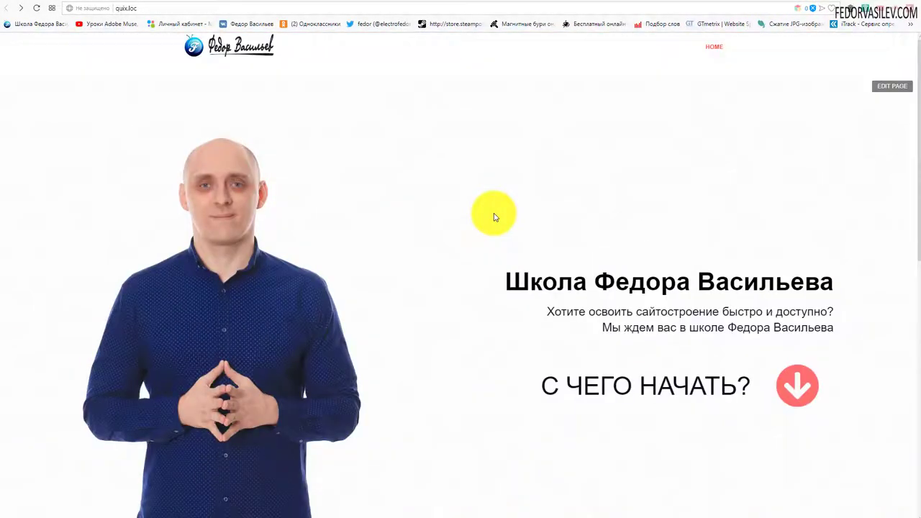
scroll(495, 216, down, 6)
scroll(504, 190, up, 1)
key(ctrl+Tab)
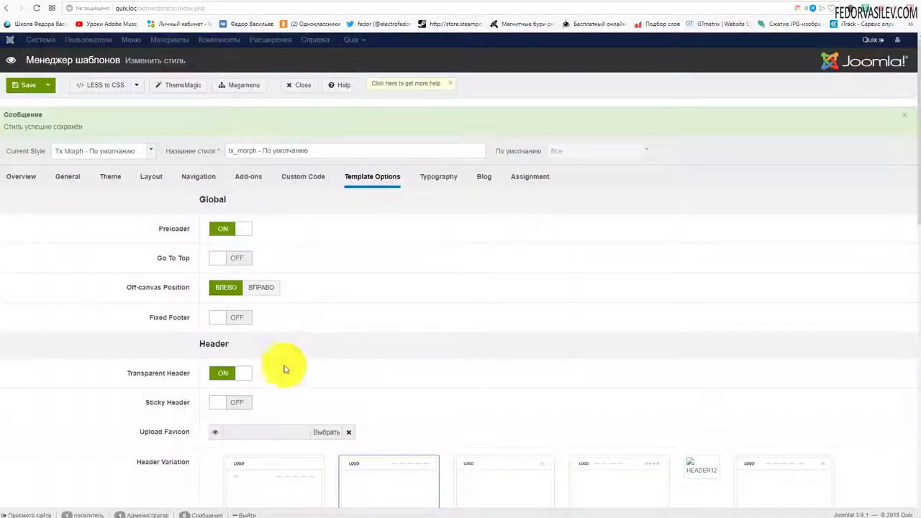
Step: Turn on Sticky Header in the template's header options
click(220, 404)
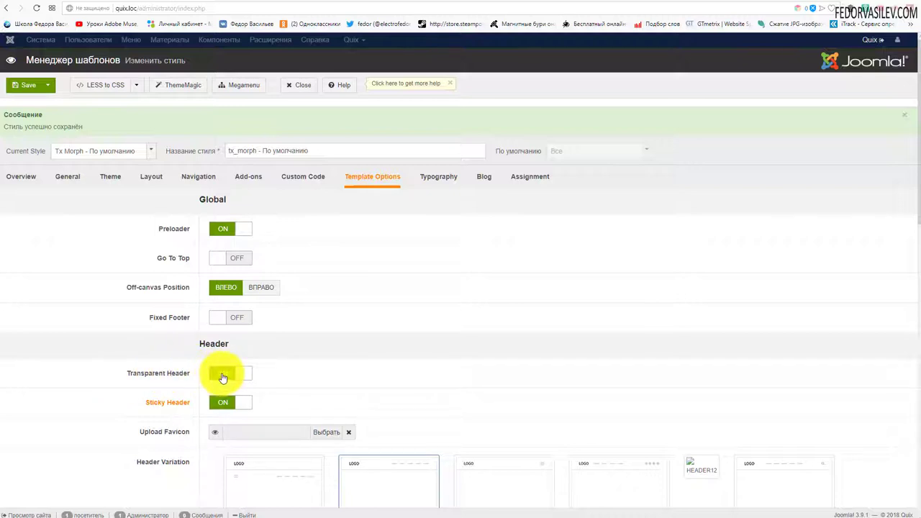
click(171, 374)
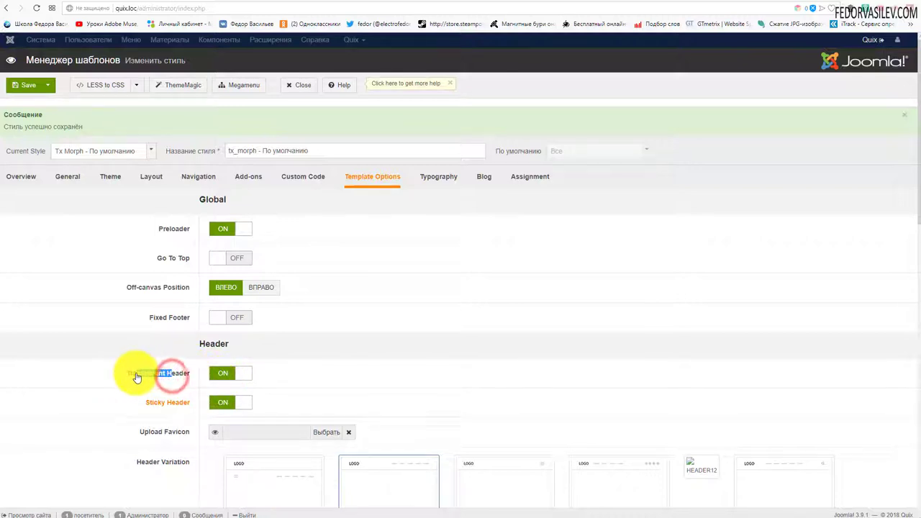
drag(137, 377, 137, 374)
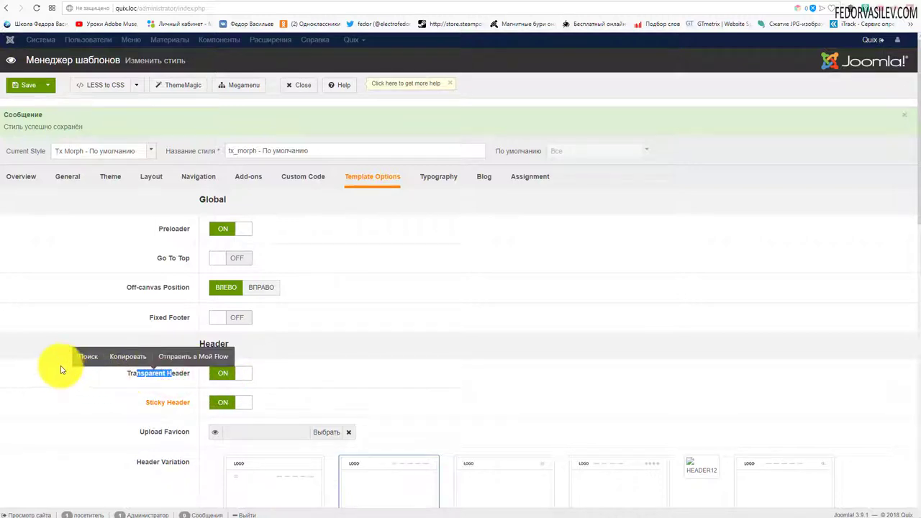
Step: Save the style with the sticky header, reload the site's home page, and examine the header at different scroll positions
click(26, 87)
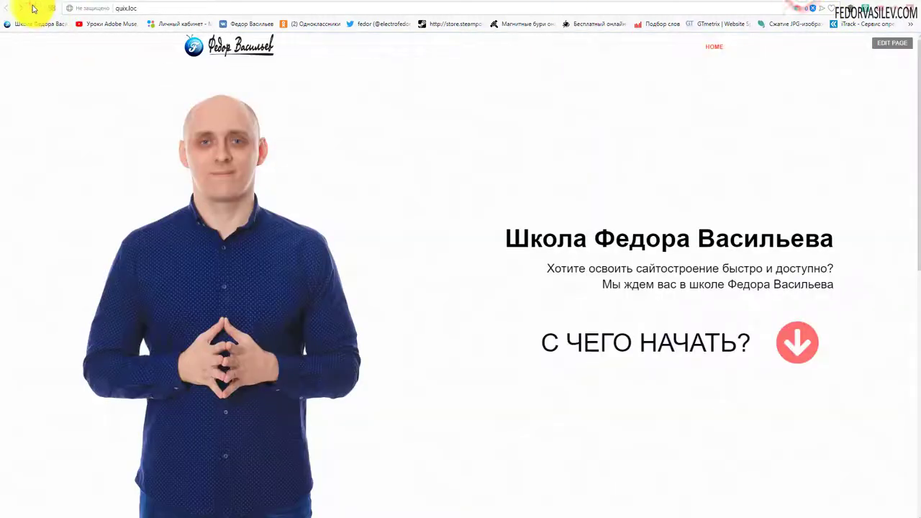
click(34, 8)
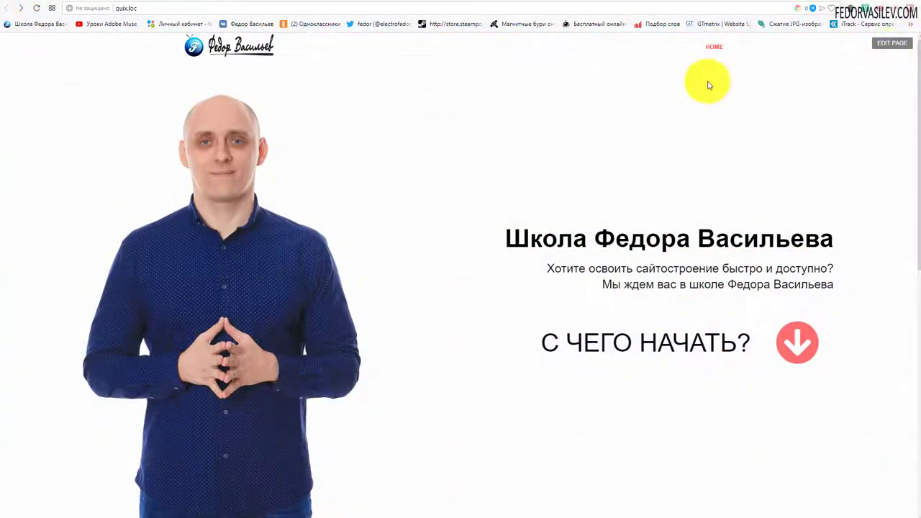
scroll(572, 102, down, 3)
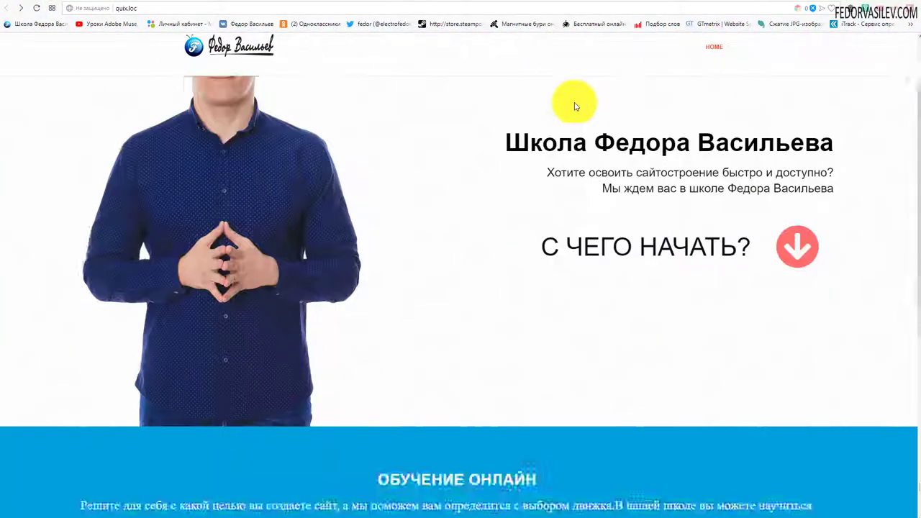
scroll(575, 107, up, 3)
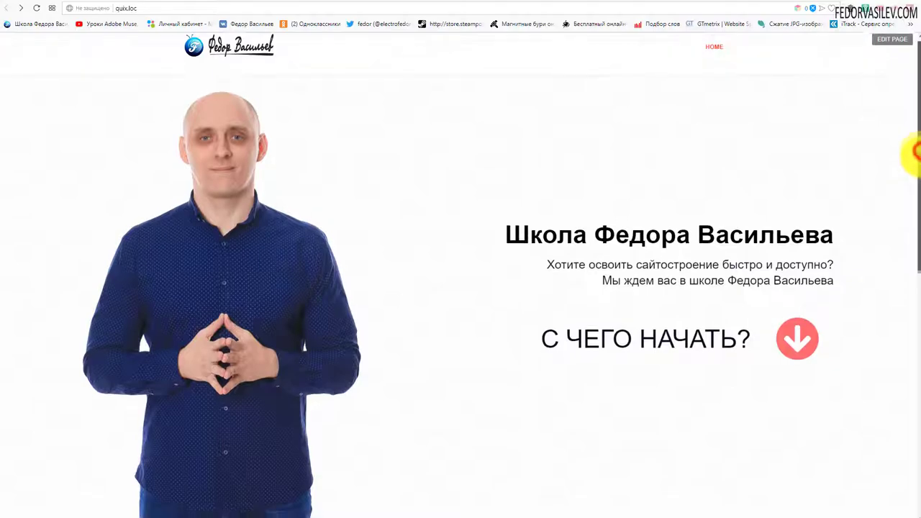
drag(911, 92, 914, 137)
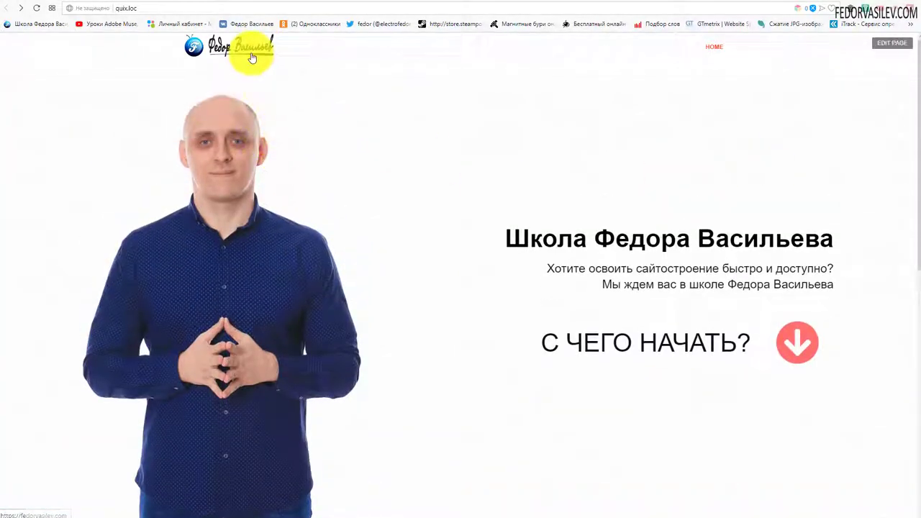
scroll(283, 77, down, 6)
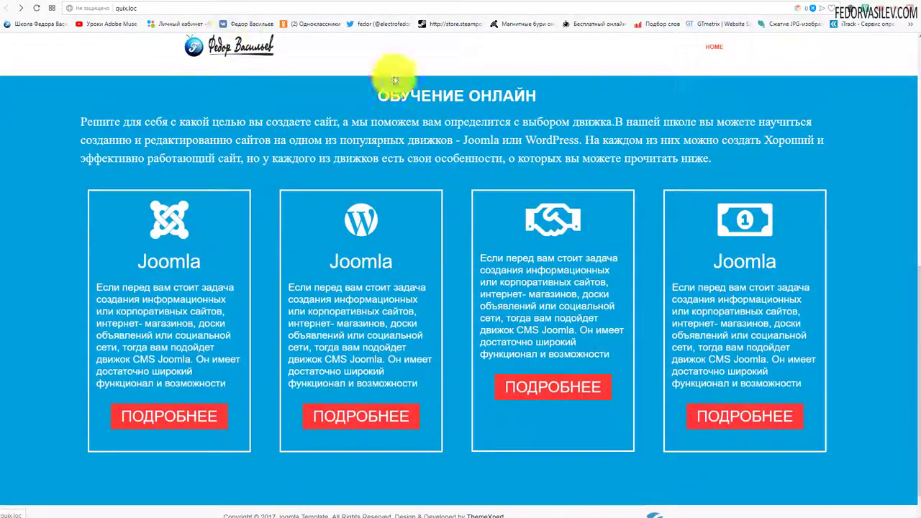
scroll(665, 123, up, 6)
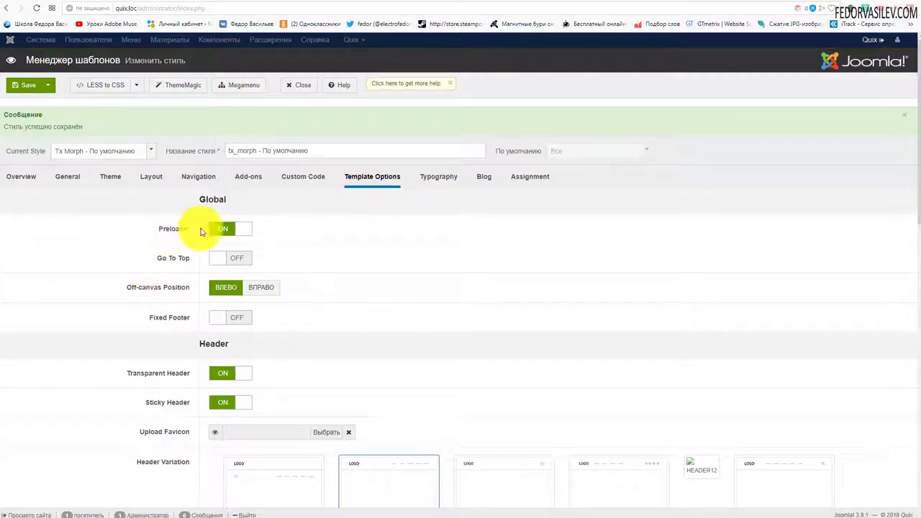
Step: Turn on Go To Top in the template's global options, save the style, and reload the site's home page
click(803, 1)
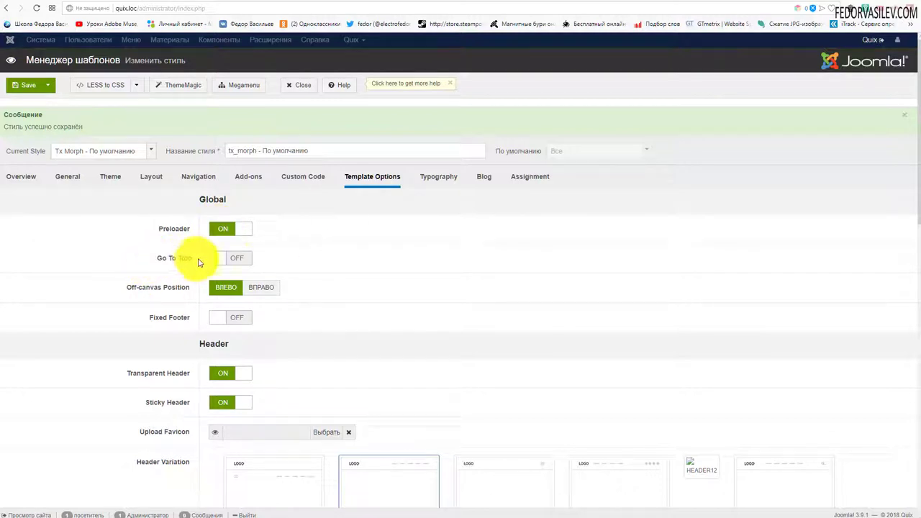
click(29, 85)
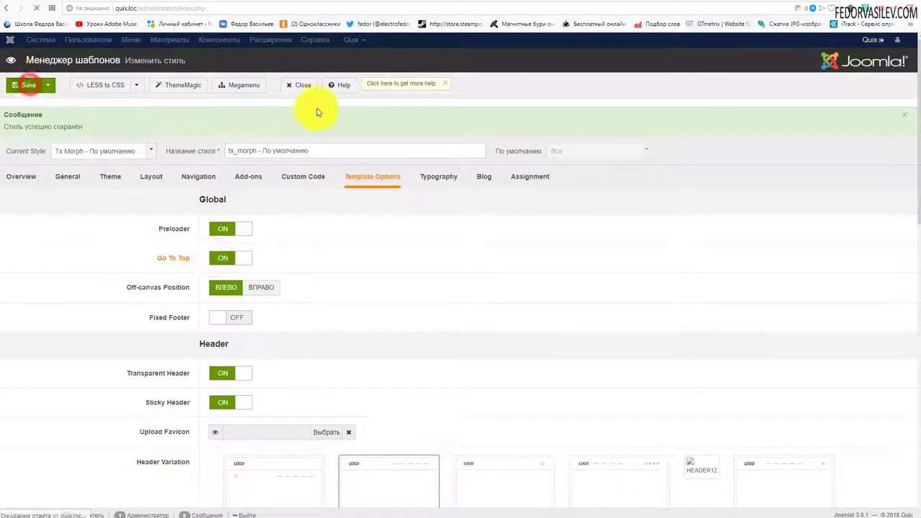
click(797, 2)
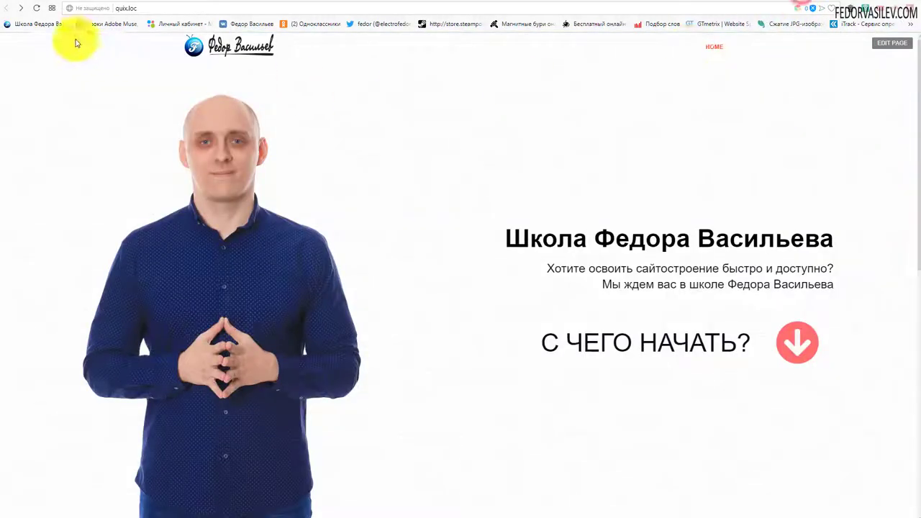
click(35, 8)
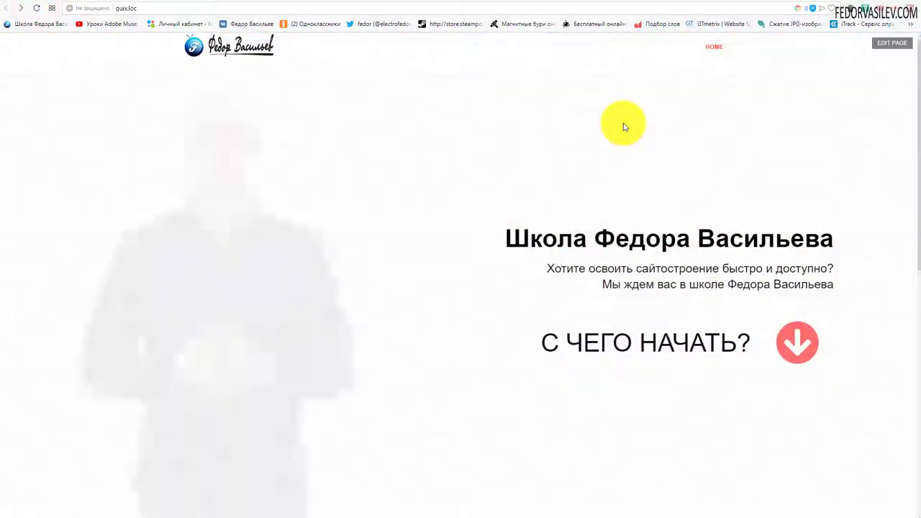
Step: Test the go-to-top button on the home page by repeatedly returning from the page's end to its start
scroll(638, 128, down, 5)
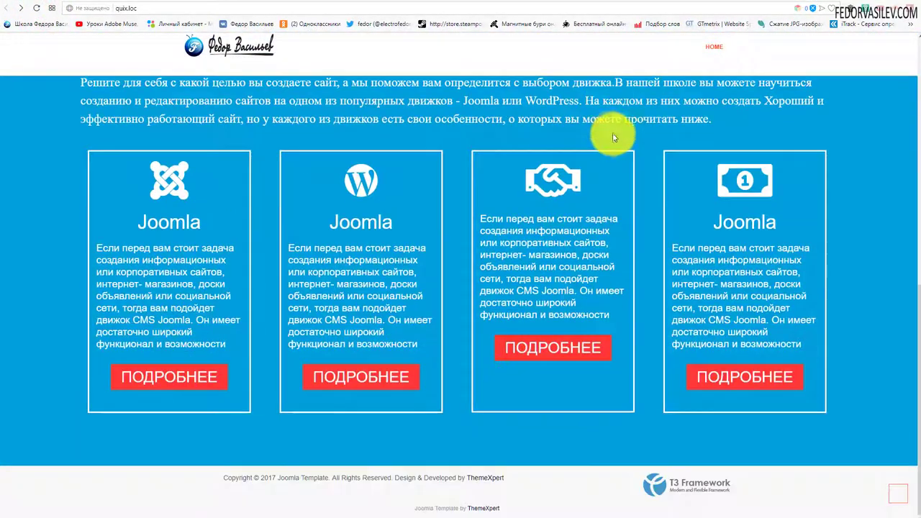
click(899, 493)
scroll(861, 424, down, 5)
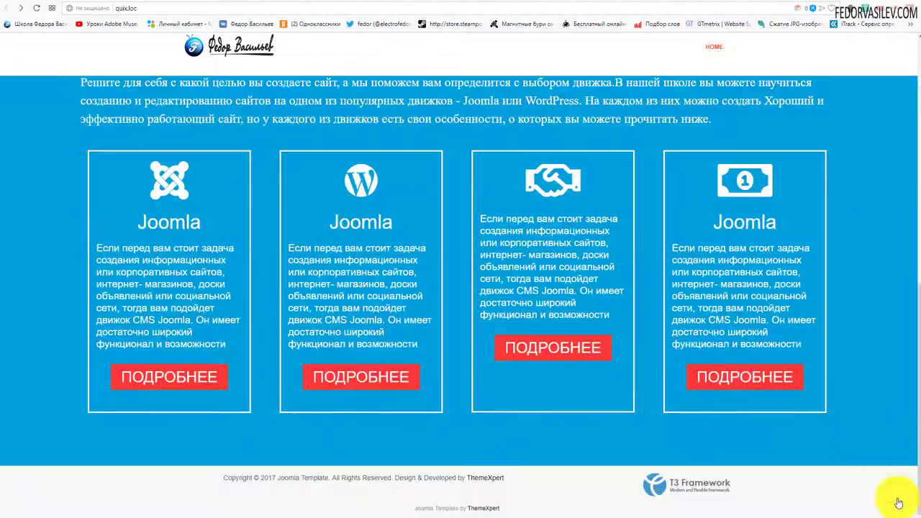
click(898, 502)
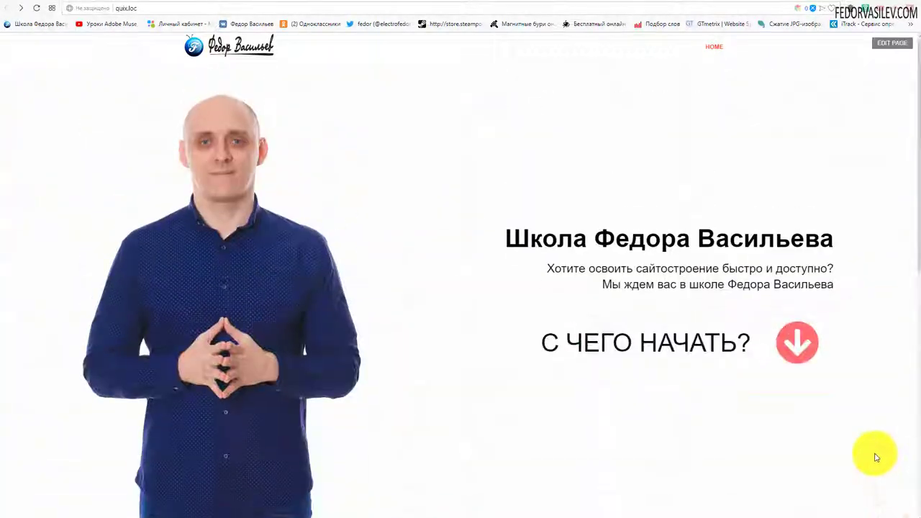
scroll(875, 454, down, 5)
click(898, 501)
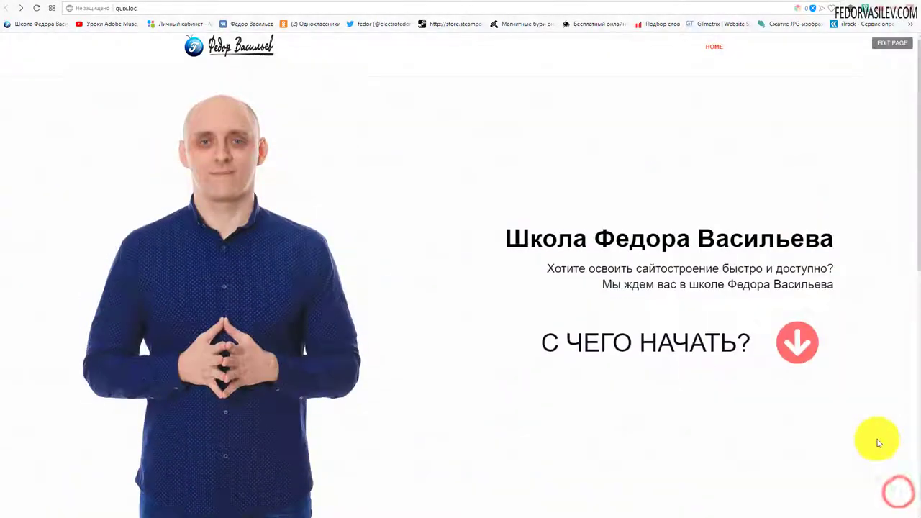
scroll(878, 442, down, 5)
click(899, 502)
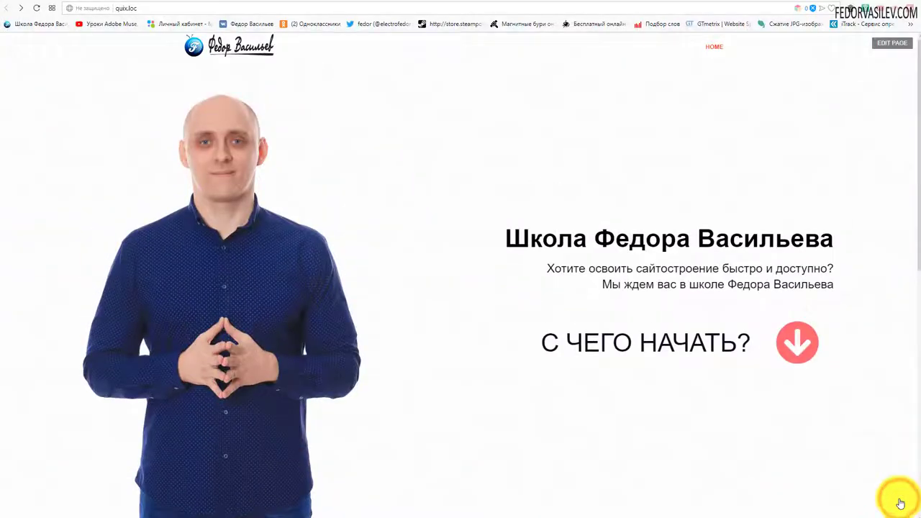
scroll(878, 488, down, 5)
click(902, 498)
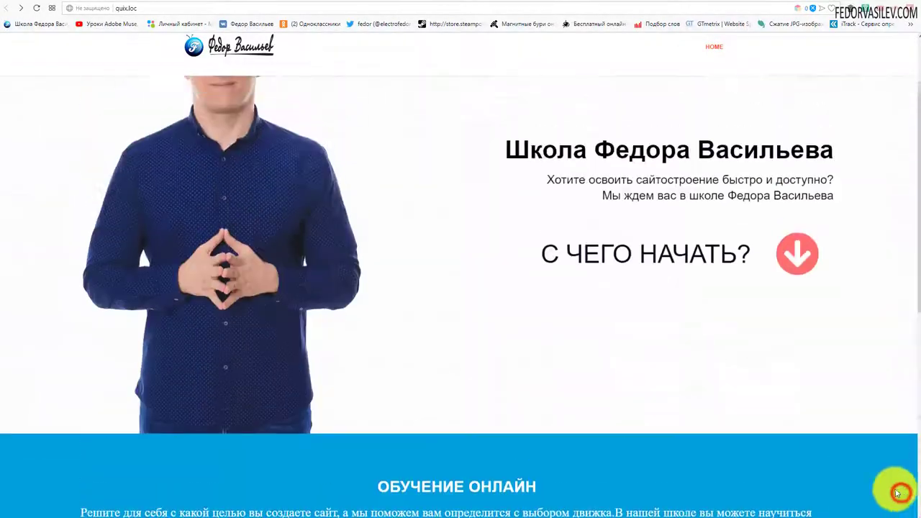
scroll(897, 489, down, 5)
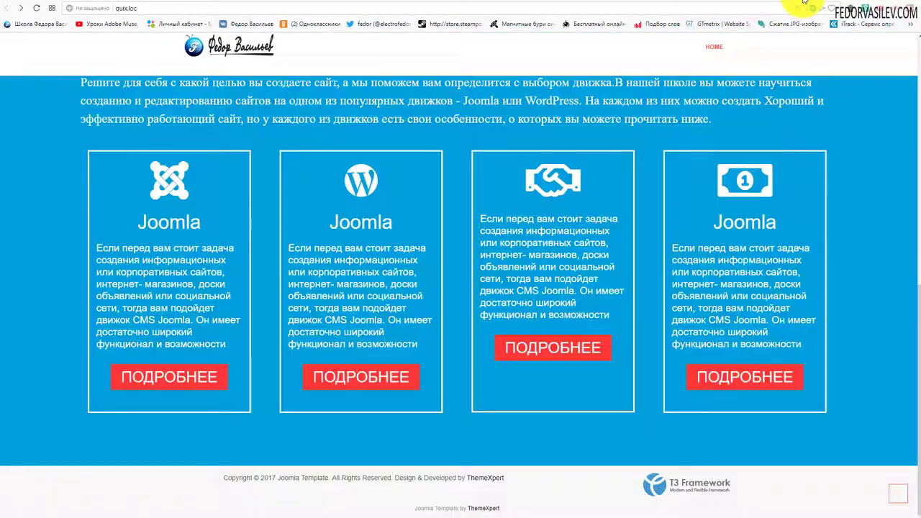
scroll(242, 177, up, 10)
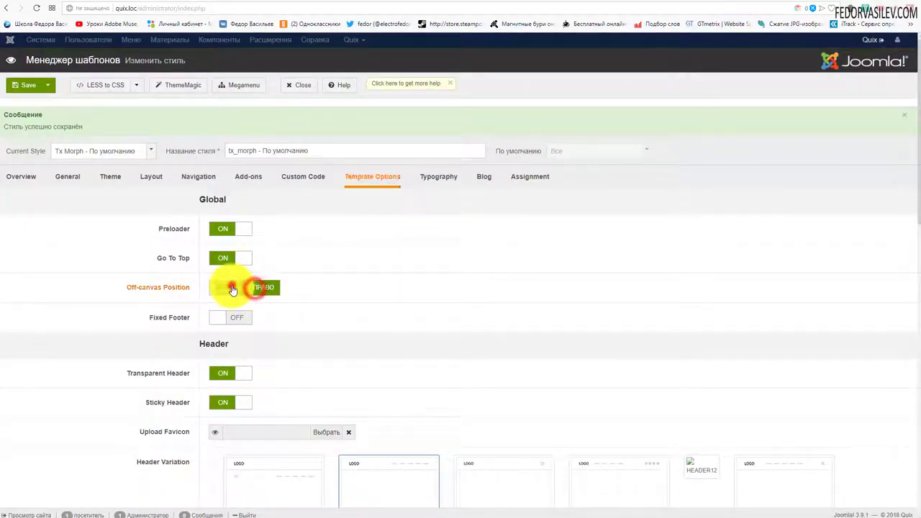
Step: Return Off-canvas Position to ВЛЕВО, turn on Fixed Footer, save the style, and reload the site's home page
click(230, 287)
scroll(314, 265, down, 2)
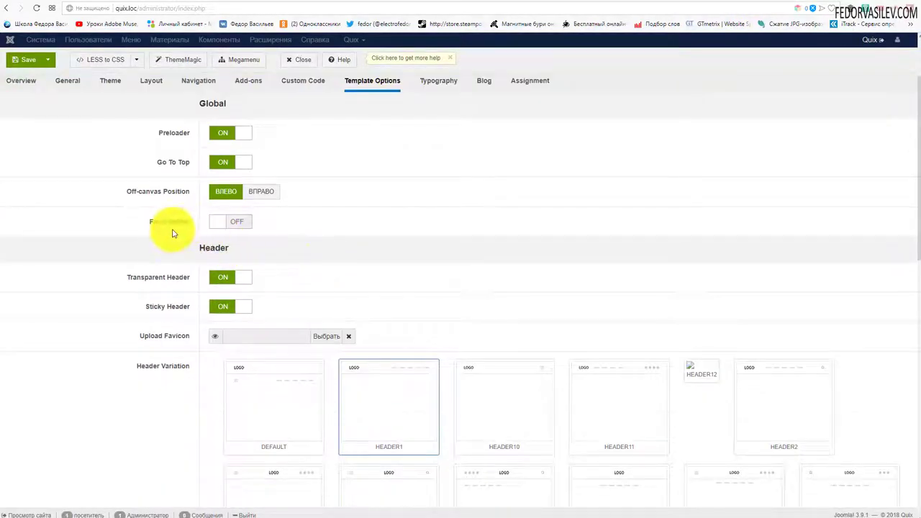
click(220, 223)
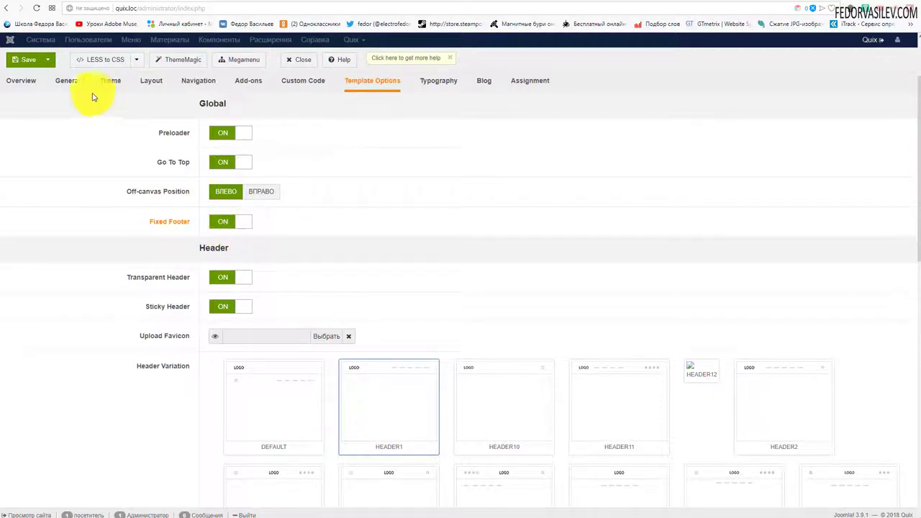
click(24, 62)
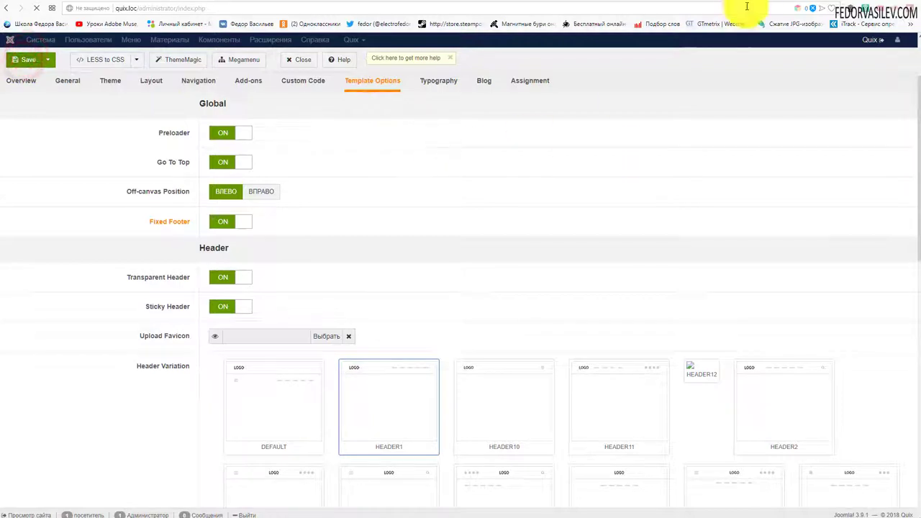
key(ctrl+Tab)
key(F5)
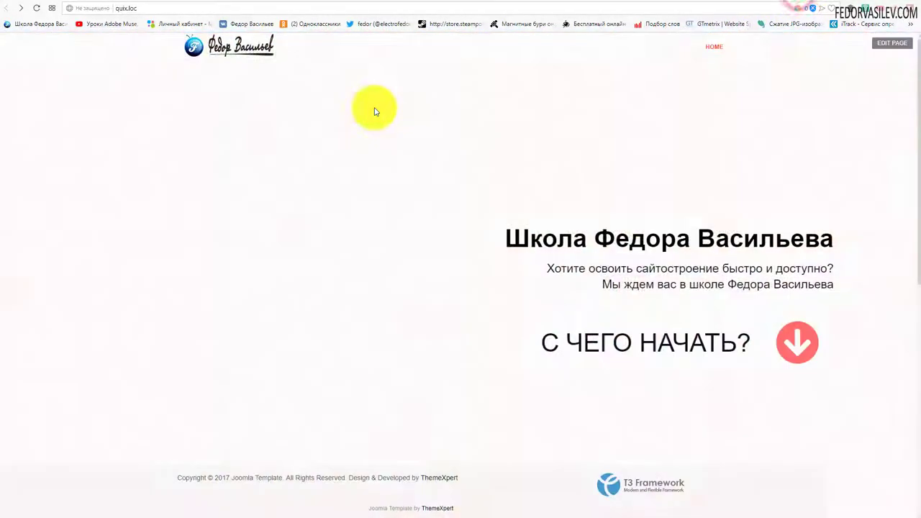
Step: Examine how the fixed footer behaves on the home page at different scroll positions
scroll(374, 111, down, 3)
scroll(374, 111, down, 3)
scroll(374, 111, up, 5)
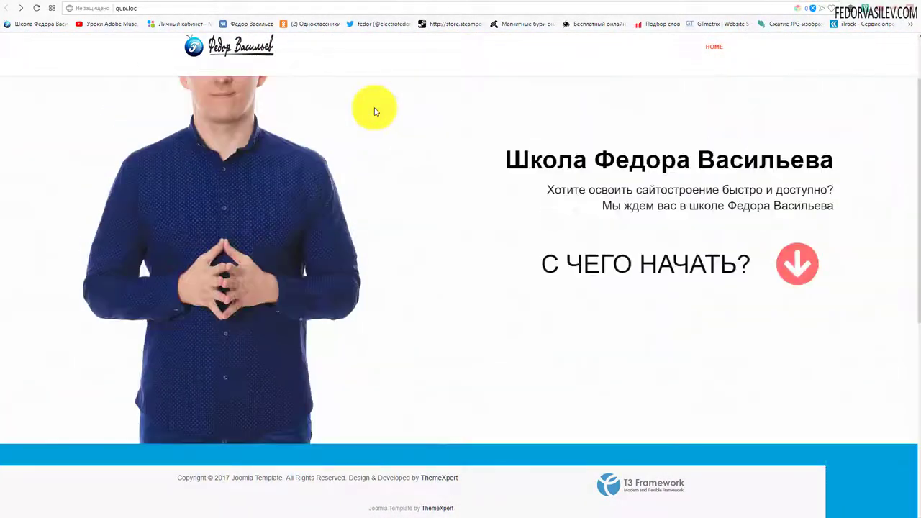
scroll(448, 493, down, 3)
scroll(439, 485, up, 3)
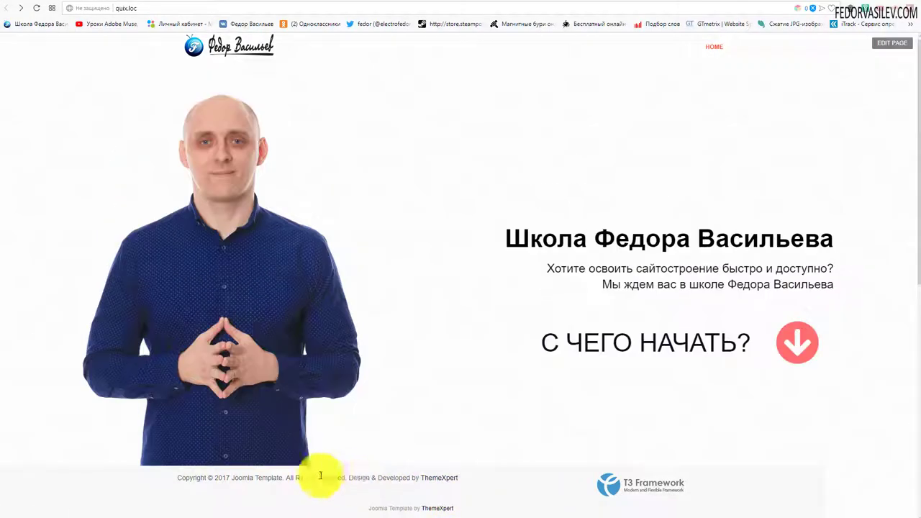
scroll(273, 261, down, 5)
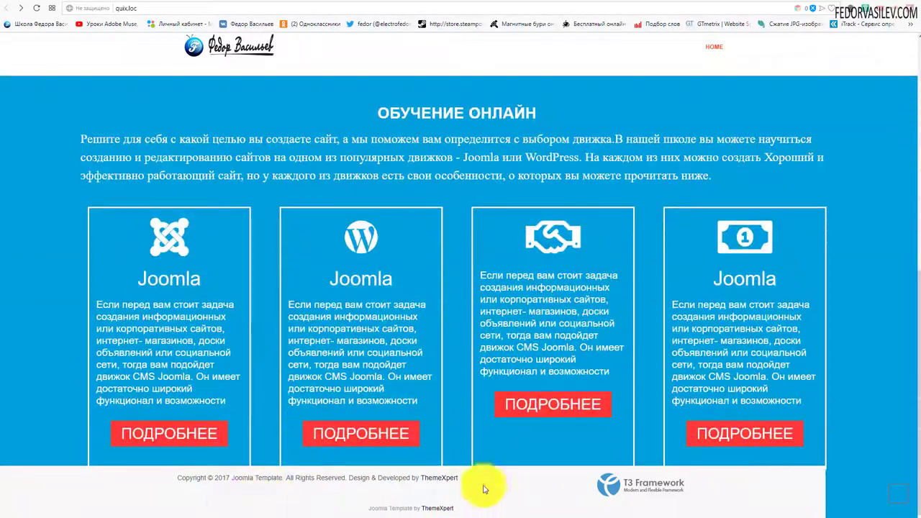
scroll(547, 388, up, 5)
Step: Return to the template options and turn Fixed Footer off again
key(ctrl+Tab)
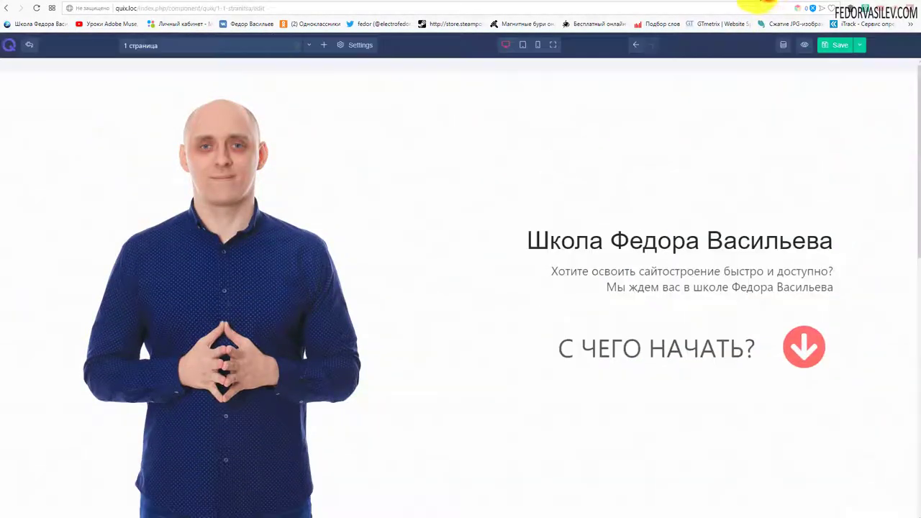
click(217, 318)
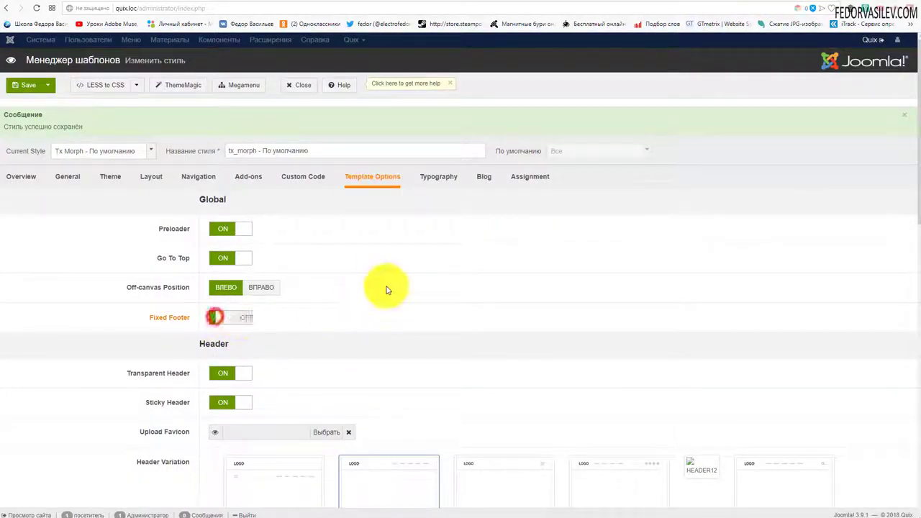
Step: Upload the image file 16x16.png and set it as the template's favicon
scroll(360, 295, down, 1)
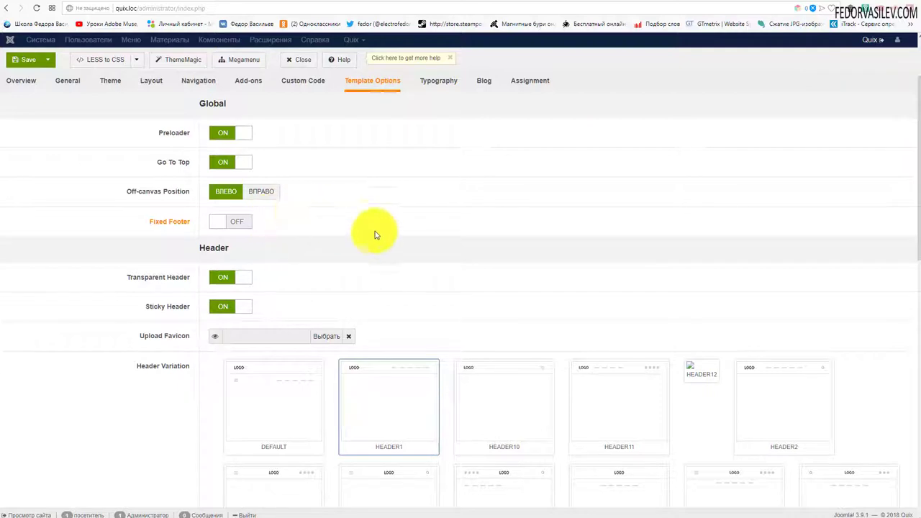
click(325, 339)
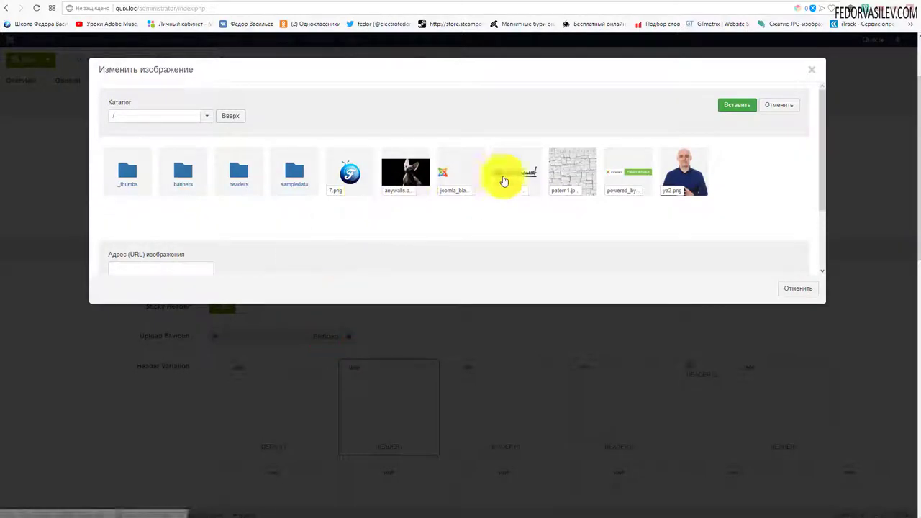
scroll(319, 230, down, 2)
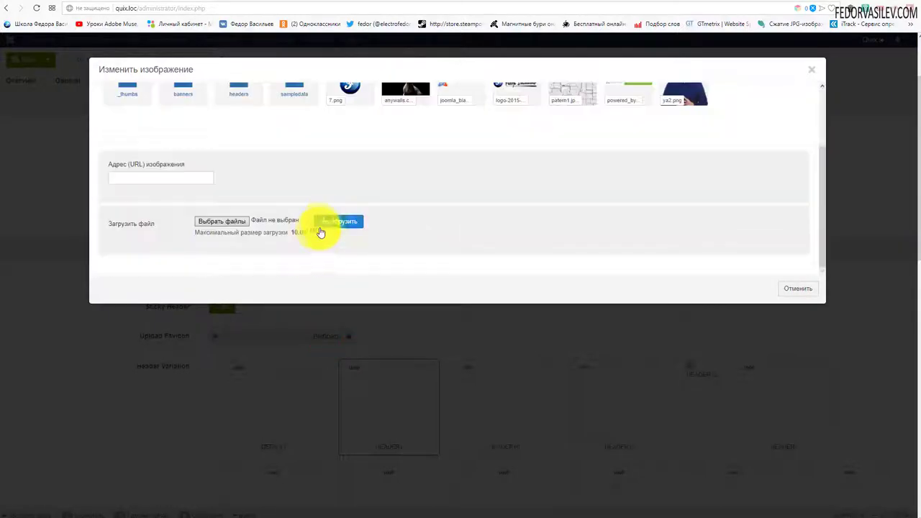
click(215, 227)
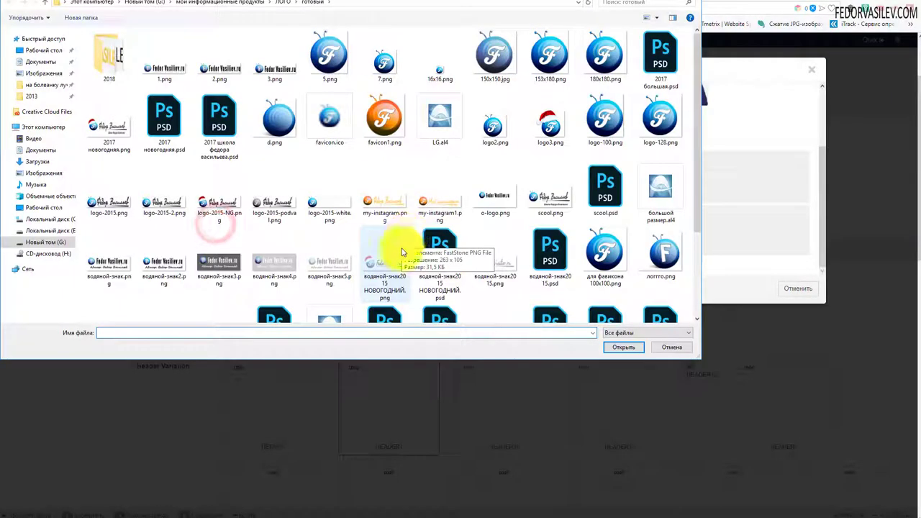
double_click(439, 80)
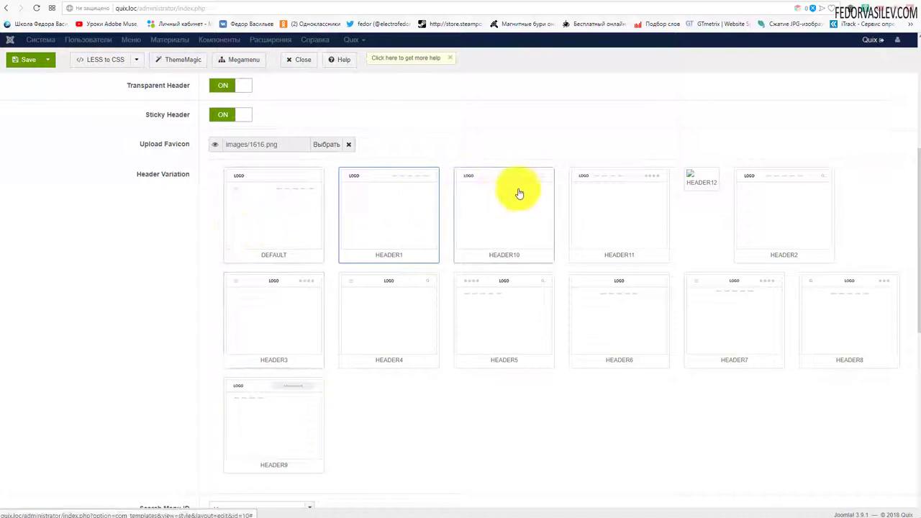
Step: Turn on Enable Social to view the header's social profile URL fields, and turn it off again
scroll(292, 214, down, 3)
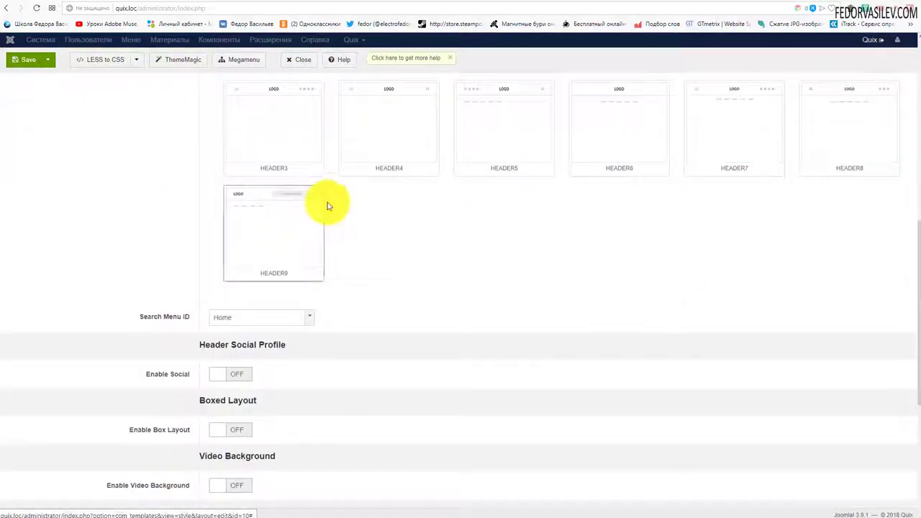
scroll(327, 207, down, 2)
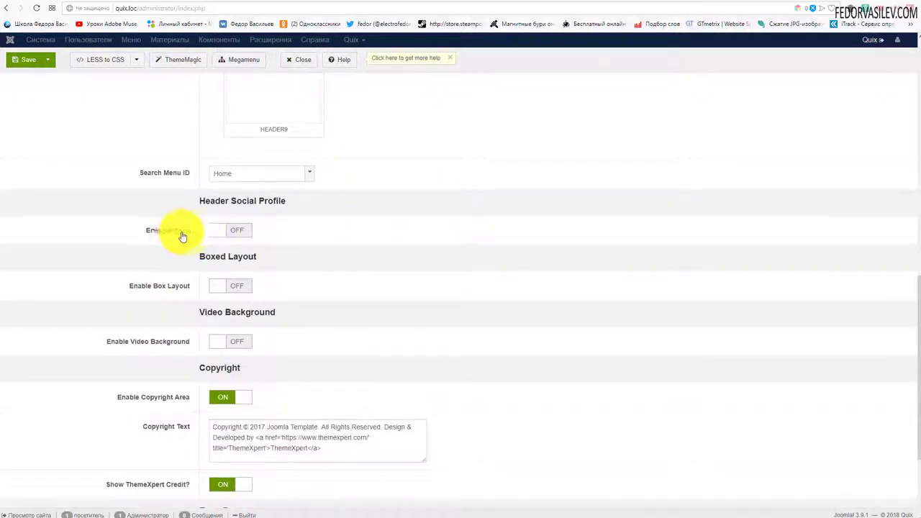
click(220, 231)
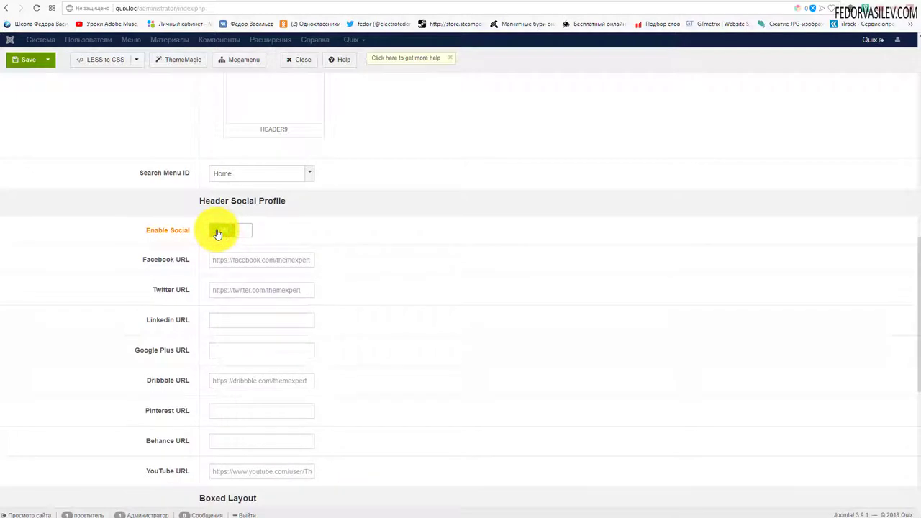
scroll(309, 224, down, 1)
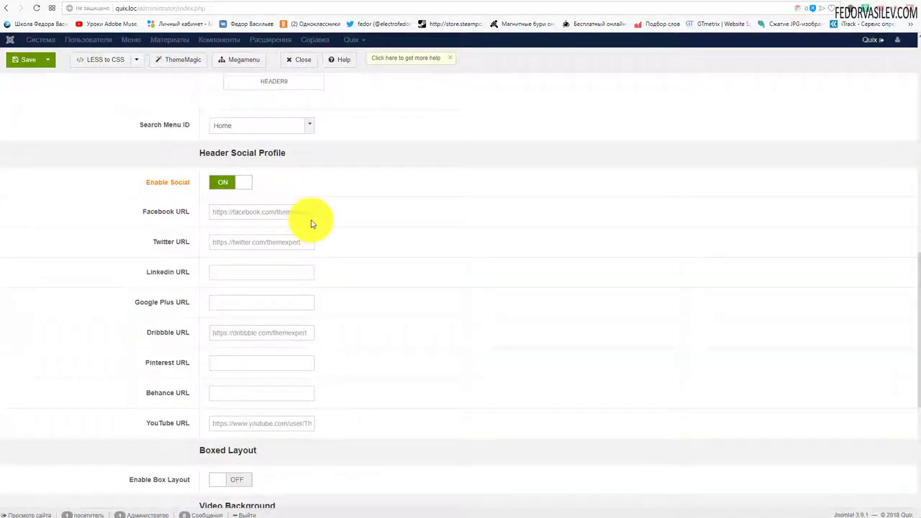
click(237, 214)
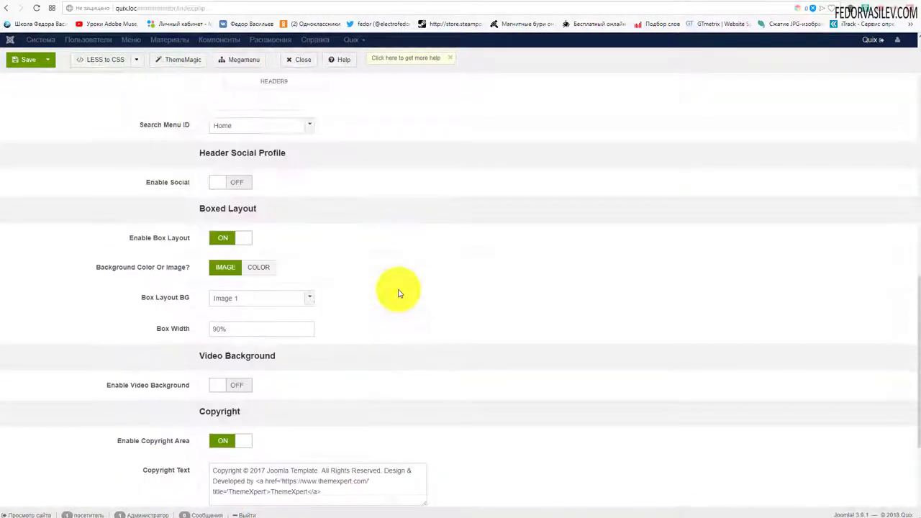
Step: Turn on Enable Box Layout with an image background, save the style, and check the boxed home page
click(231, 244)
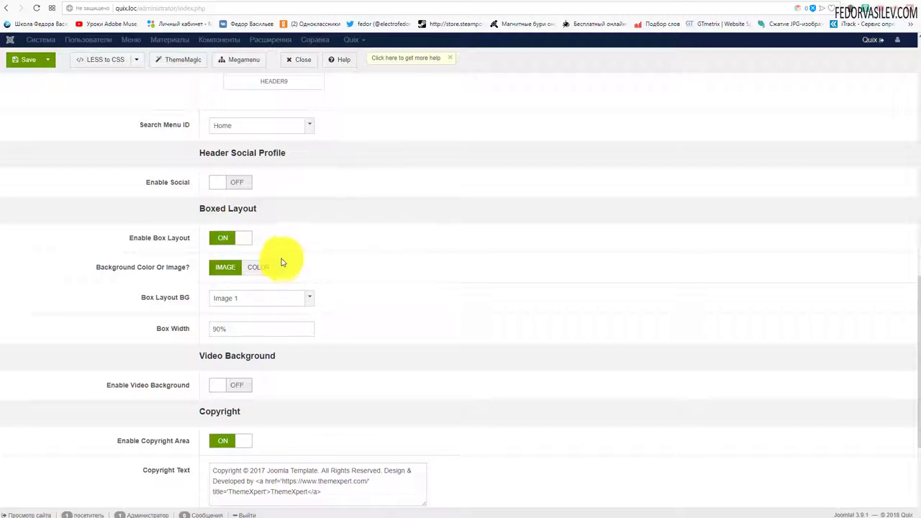
click(799, 3)
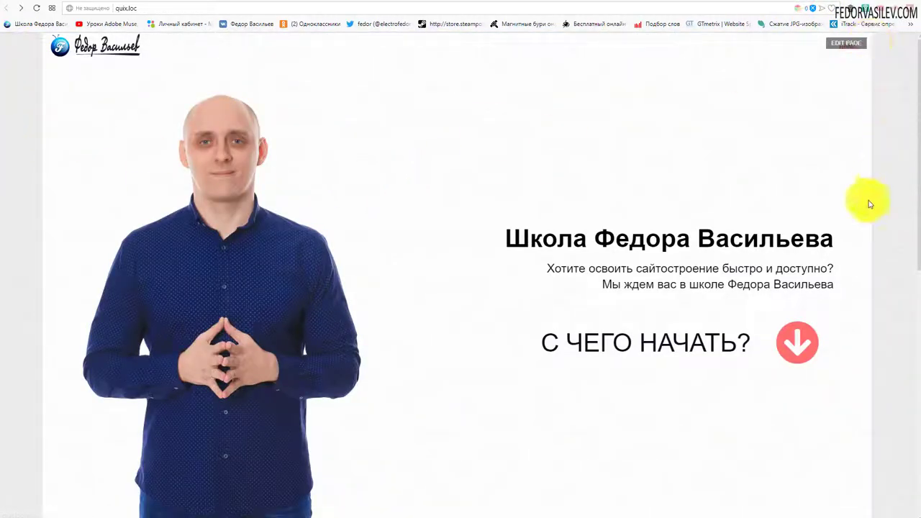
scroll(40, 153, down, 10)
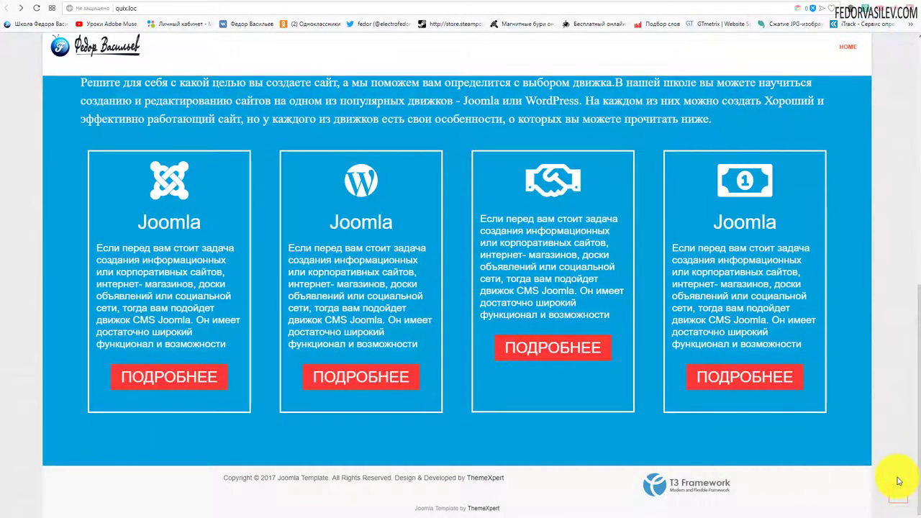
scroll(822, 314, up, 10)
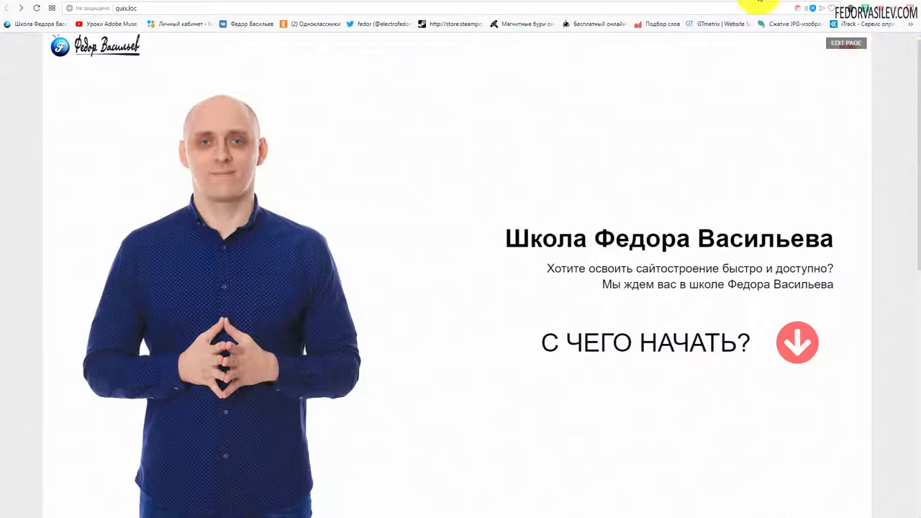
Step: Return to the template options, set Box Layout BG to Image 5, save the style, and view the site's home page
click(759, 3)
click(215, 235)
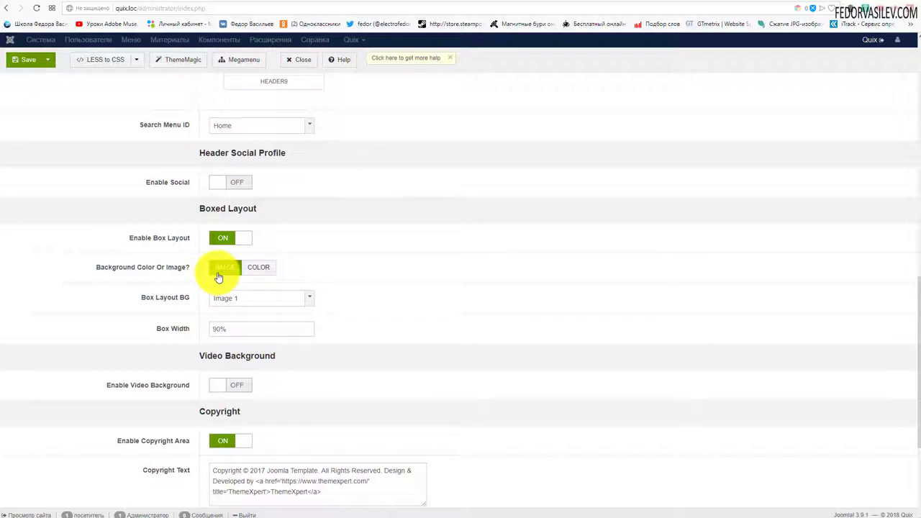
click(284, 298)
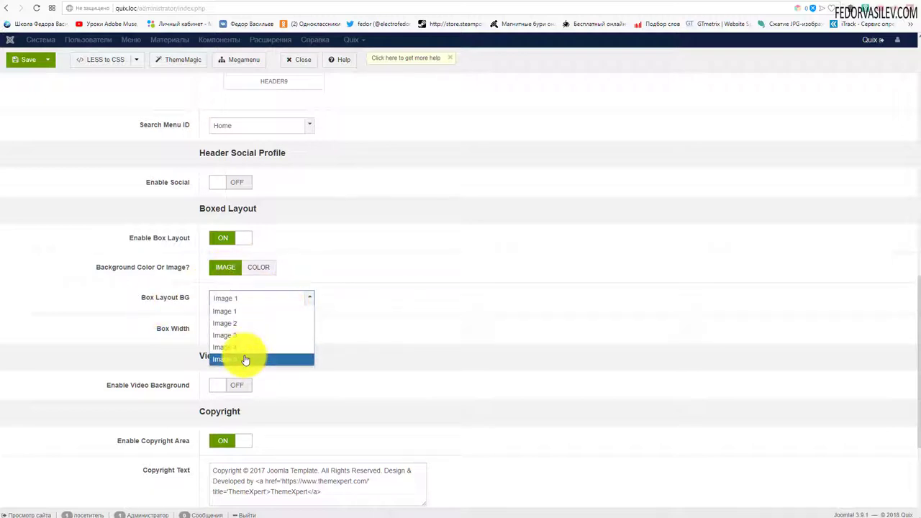
click(244, 359)
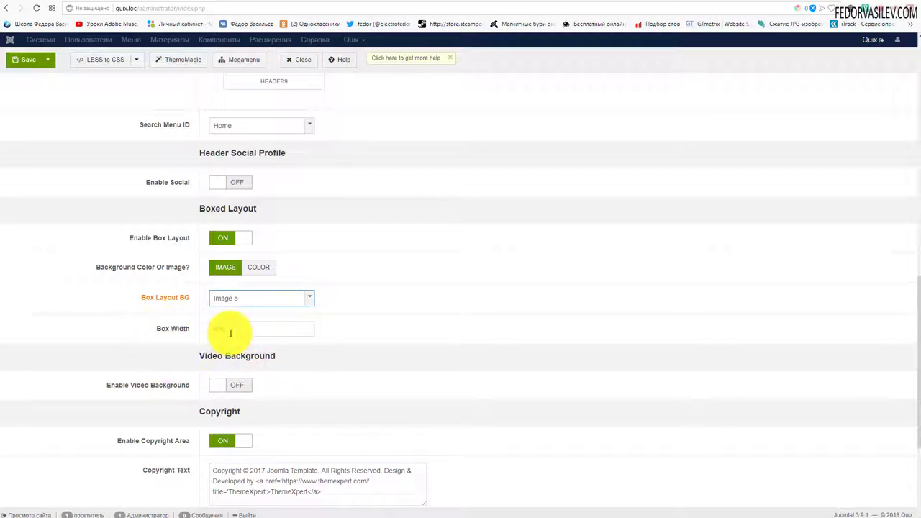
mouse_move(172, 336)
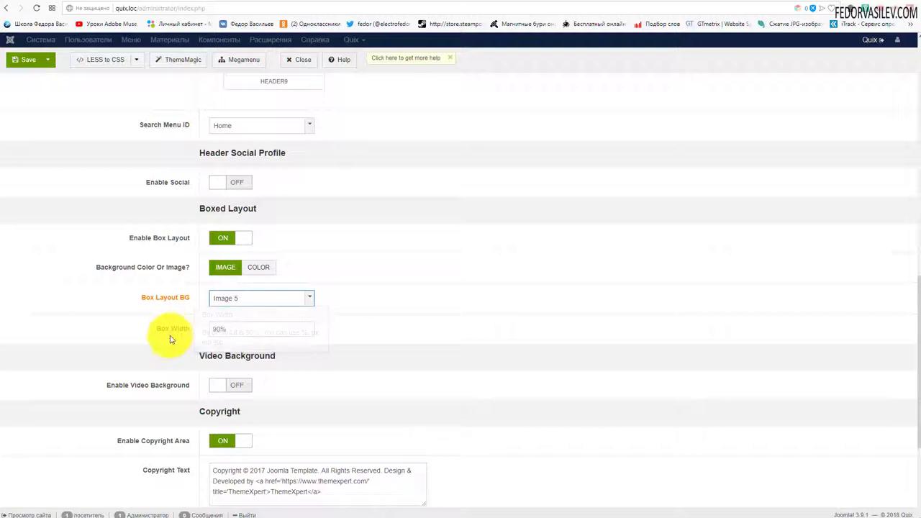
click(27, 65)
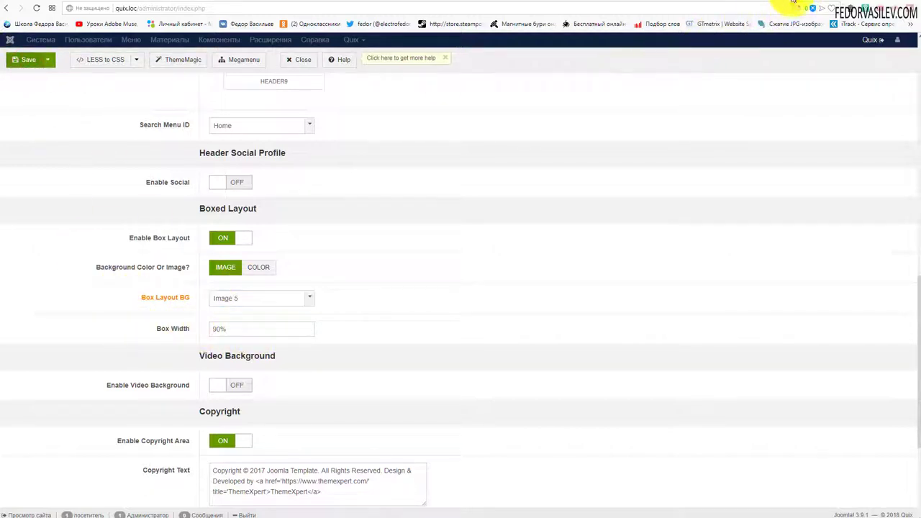
click(27, 61)
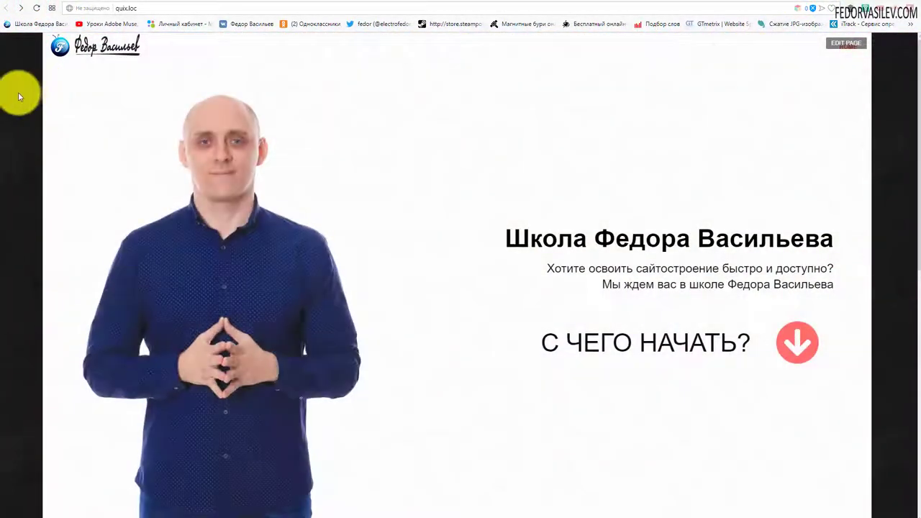
Step: Examine the box layout's background image along the edges of the home page at different scroll positions
scroll(139, 87, down, 2)
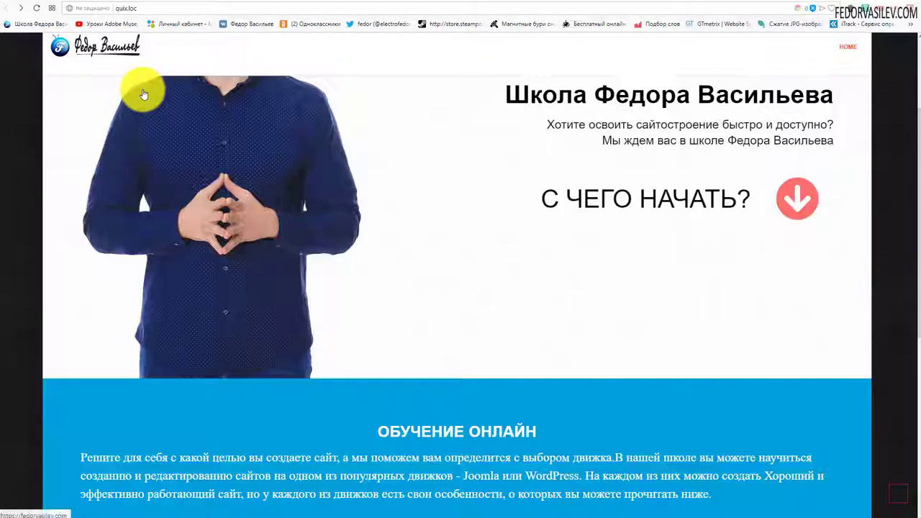
scroll(201, 142, up, 2)
scroll(20, 126, down, 3)
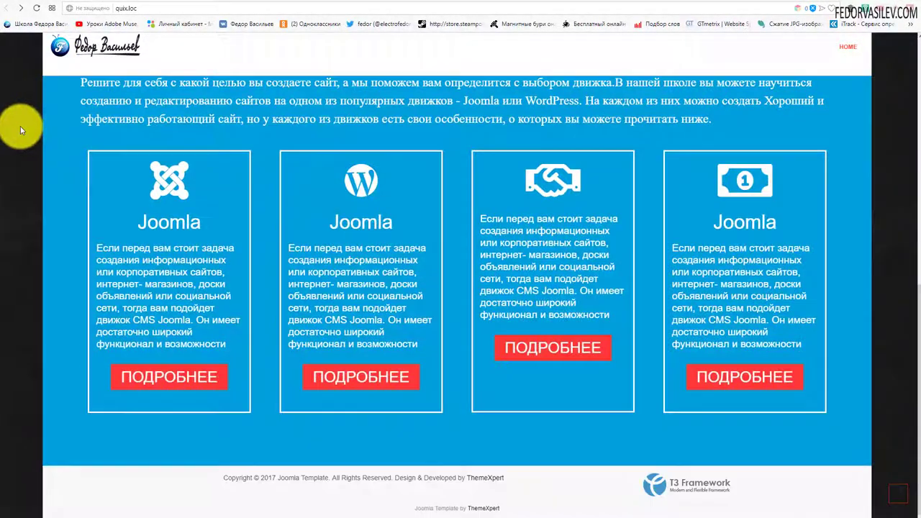
scroll(868, 410, up, 5)
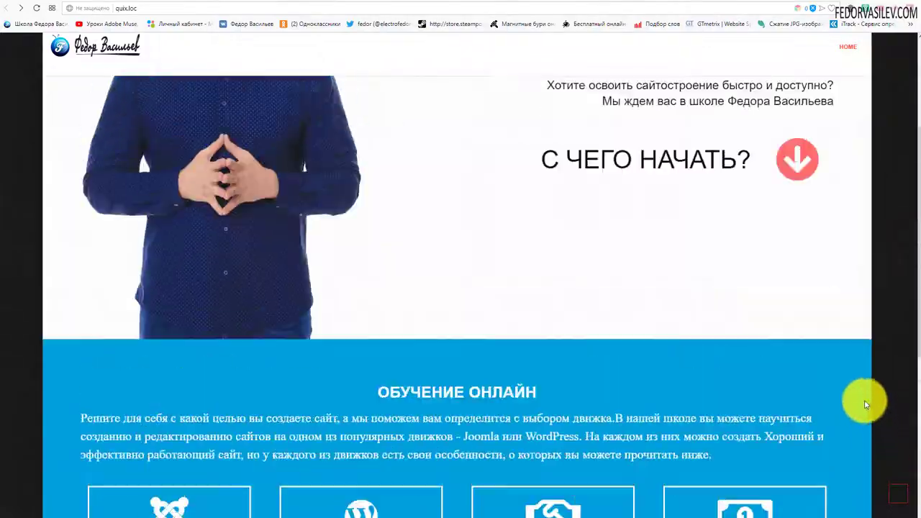